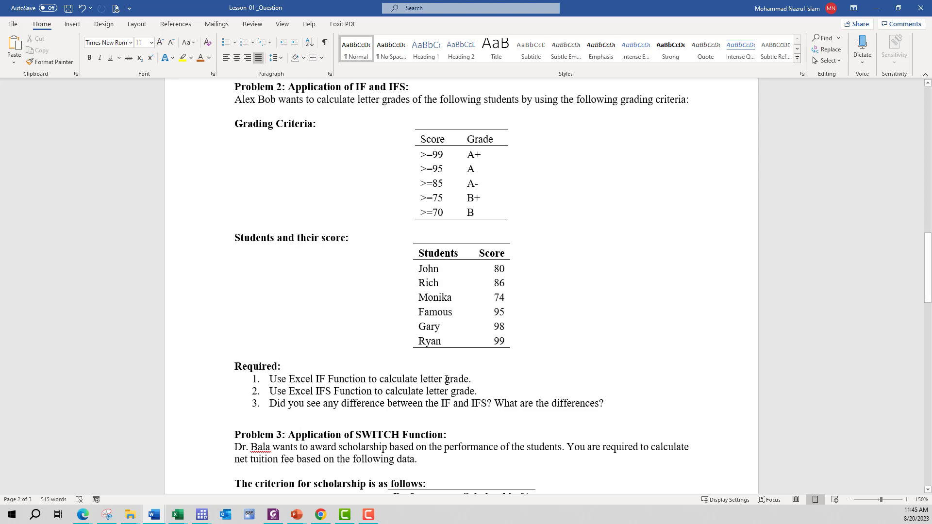
Switch from the Word problem document to the Book2 workbook in Excel, on the Example sheet
left_click(484, 380)
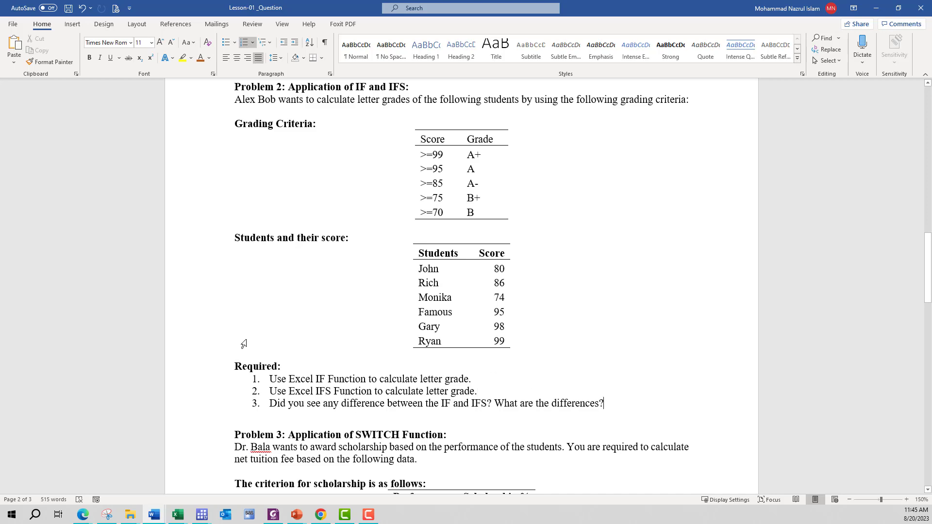
mouse_move(178, 515)
left_click(287, 467)
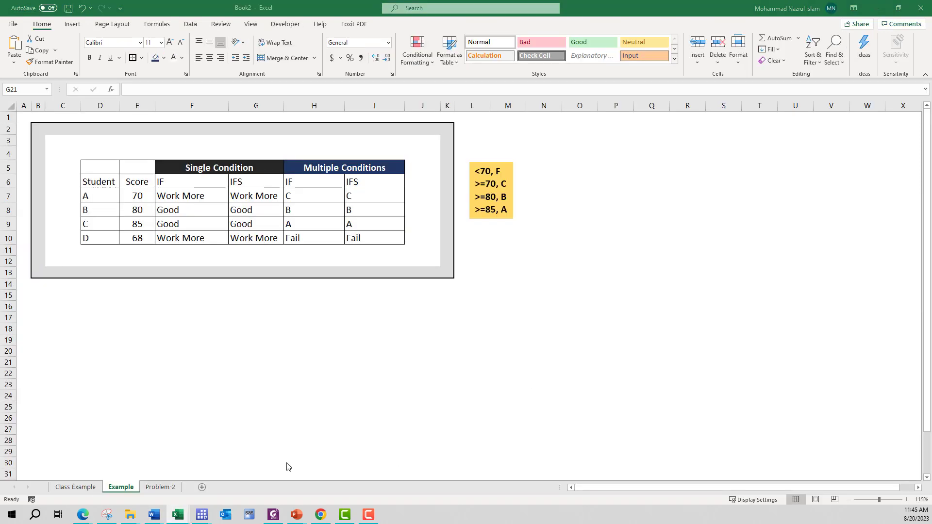
left_click(146, 316)
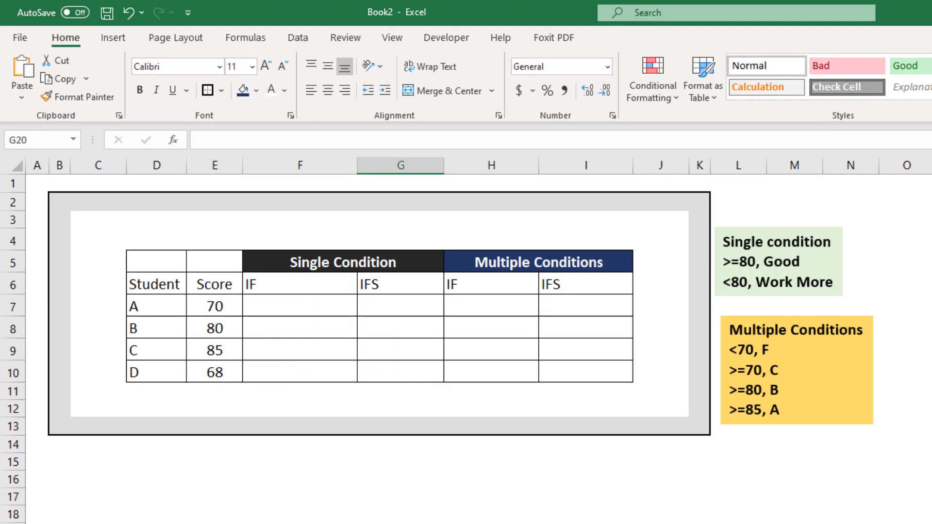
key("Right")
key("Right")
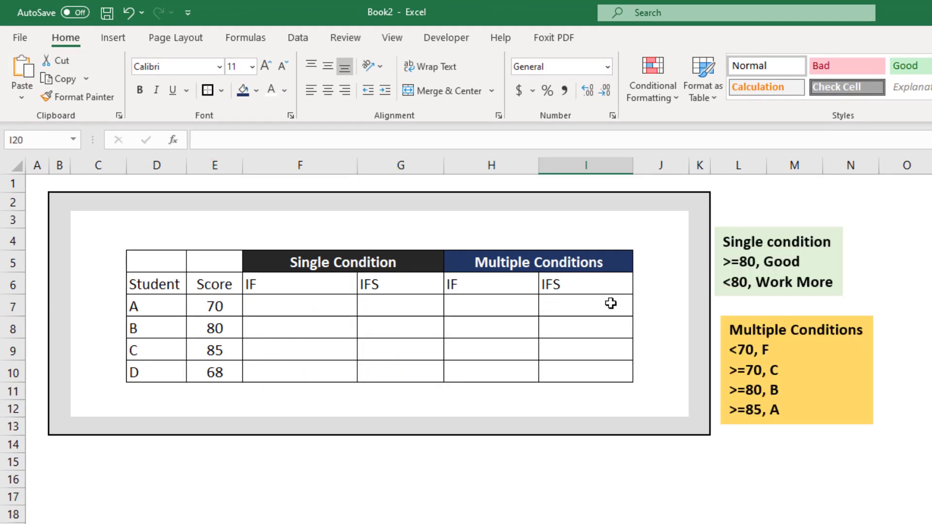
Examine the student score table and the grading criteria boxes for the single and multiple conditions
left_click(262, 306)
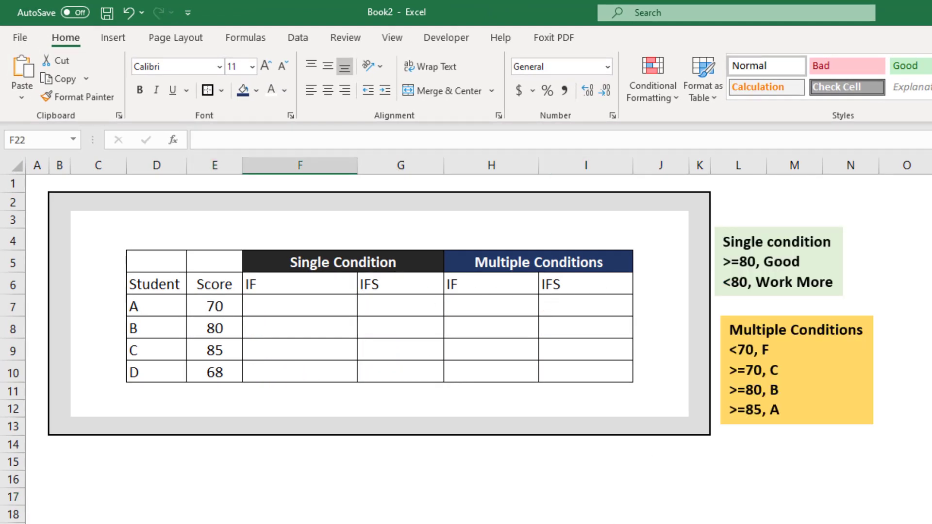
left_click(288, 304)
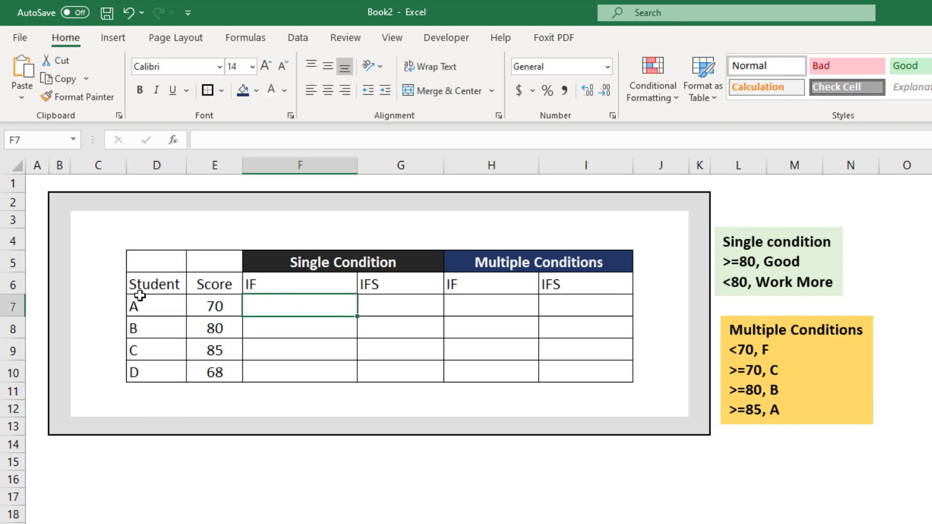
left_click(153, 285)
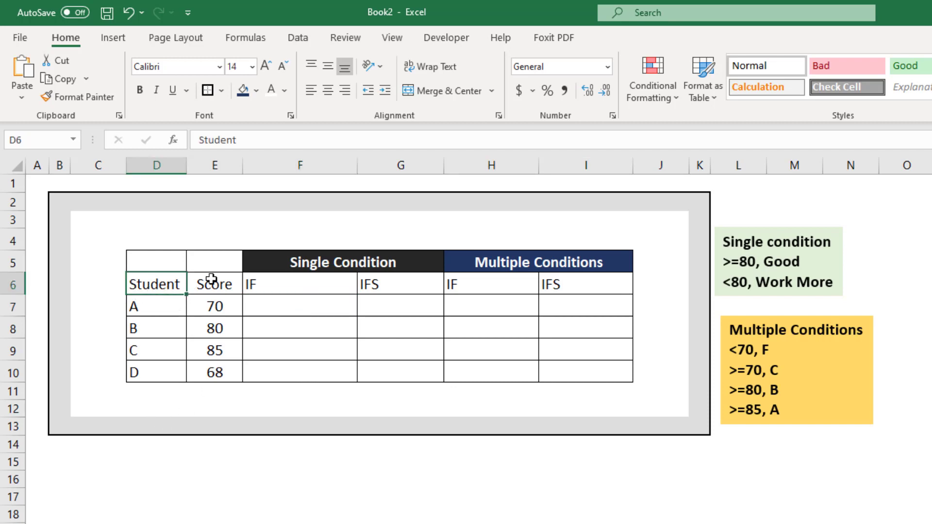
left_click(211, 279)
left_click(781, 247)
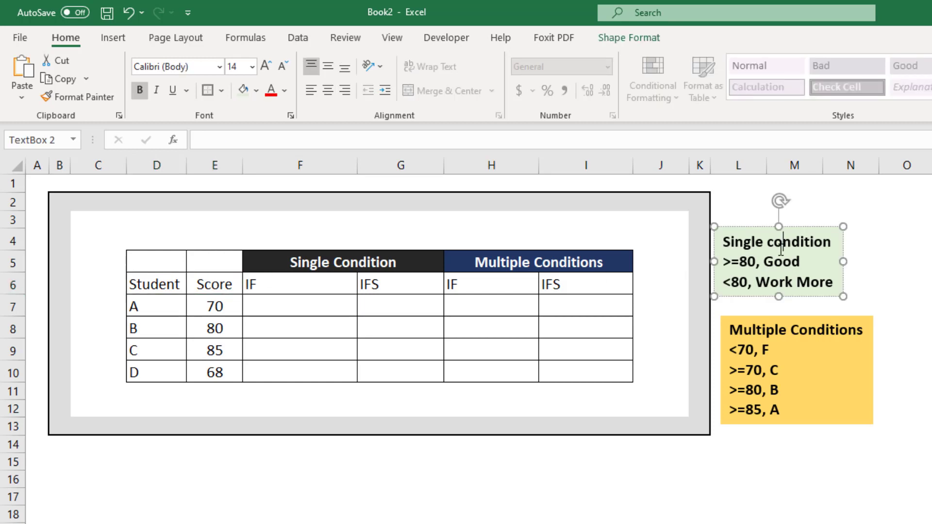
left_click(814, 352)
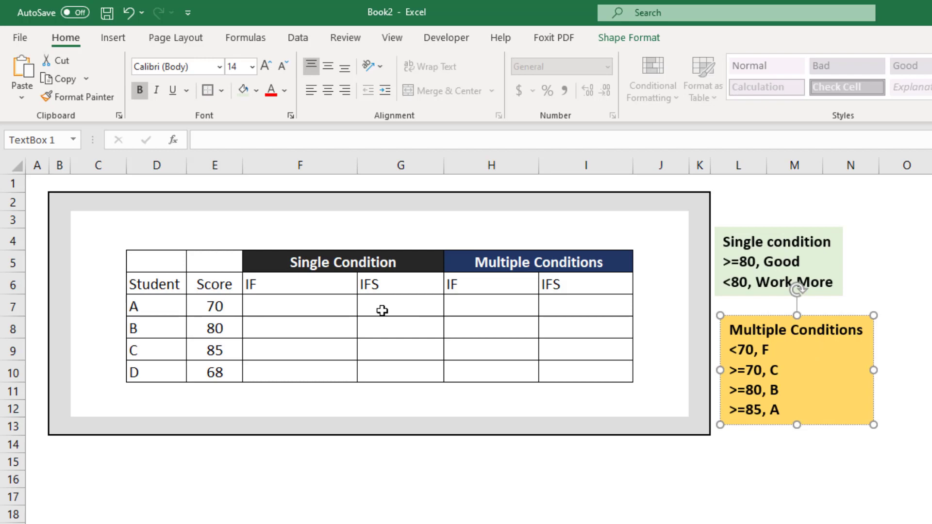
left_click(285, 304)
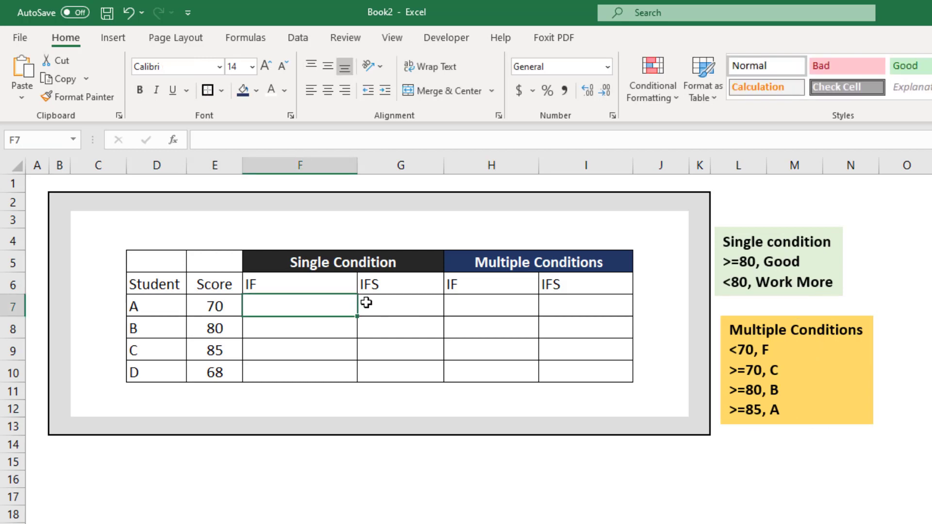
left_click(364, 304)
Start an IF formula in F7 with the logical test E7>=80
left_click(287, 301)
type("=")
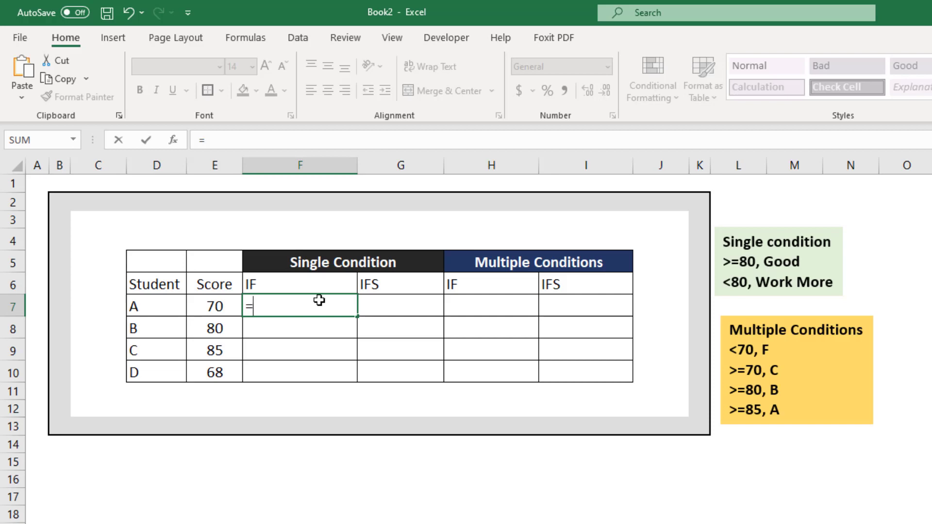
type("IF(")
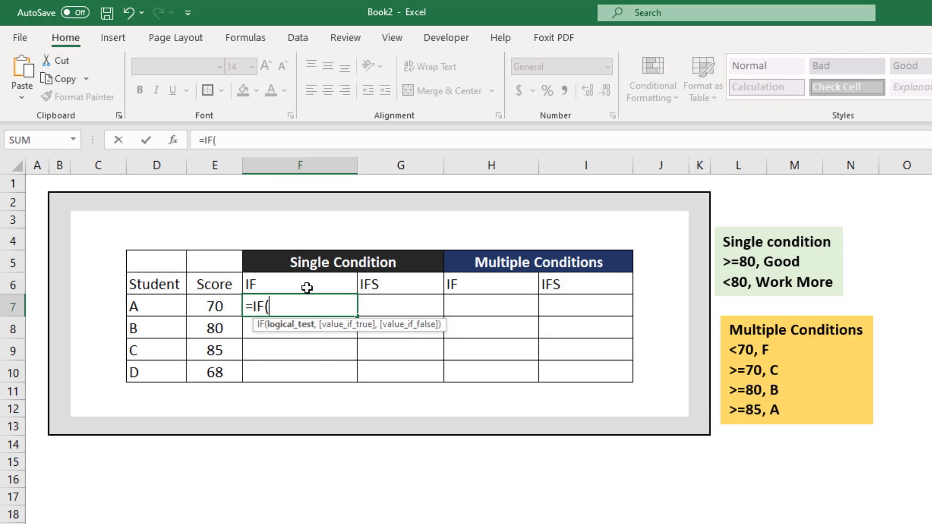
left_click(214, 305)
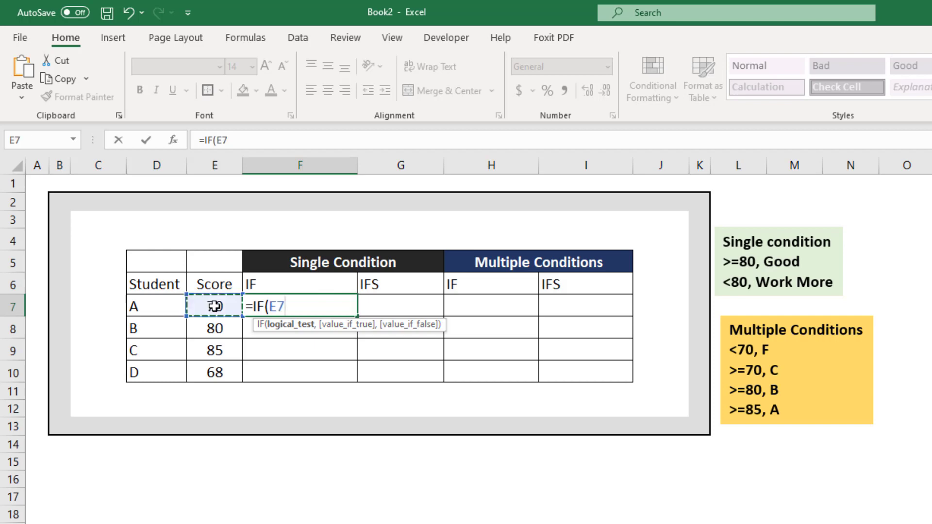
type(">=80, ")
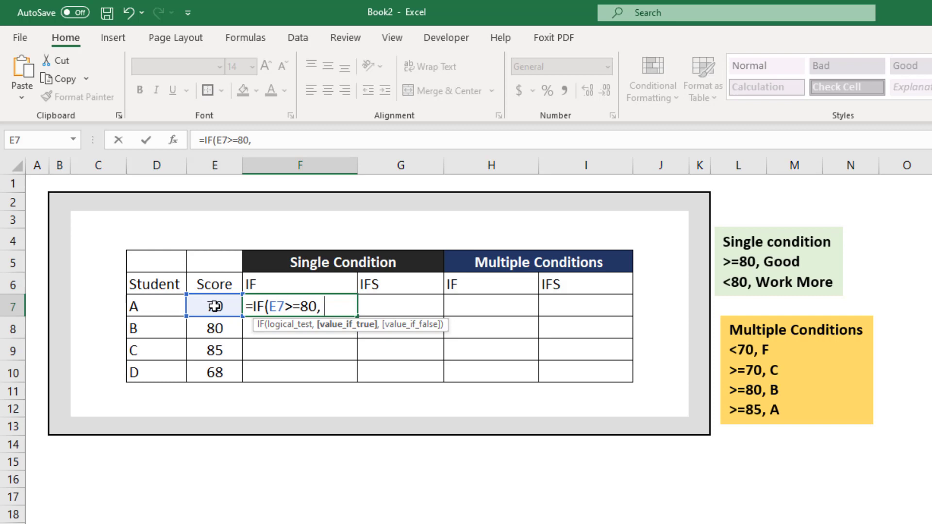
type("\"Good")
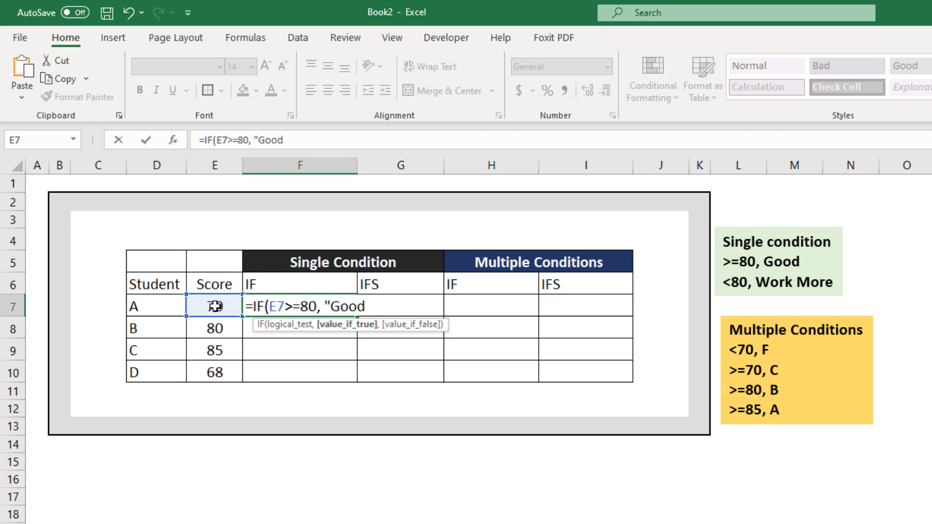
type("\", ")
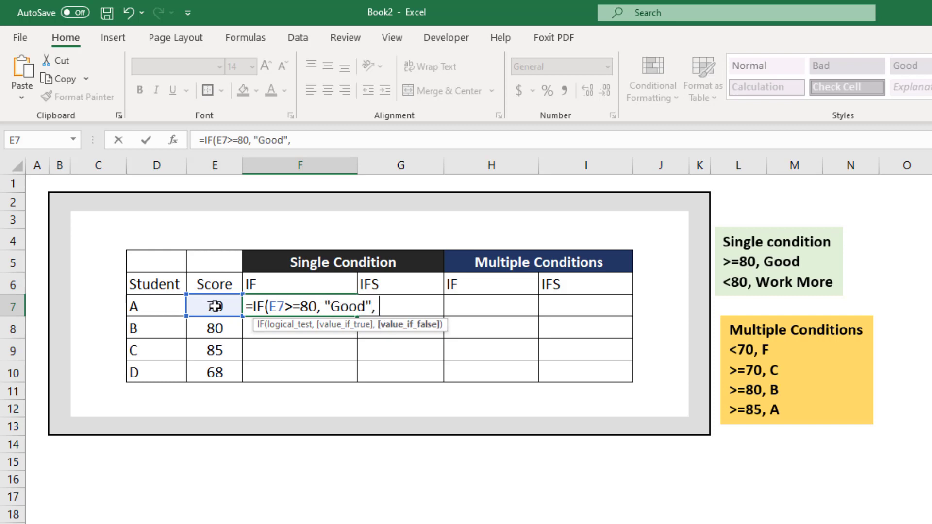
type("\"Work More")
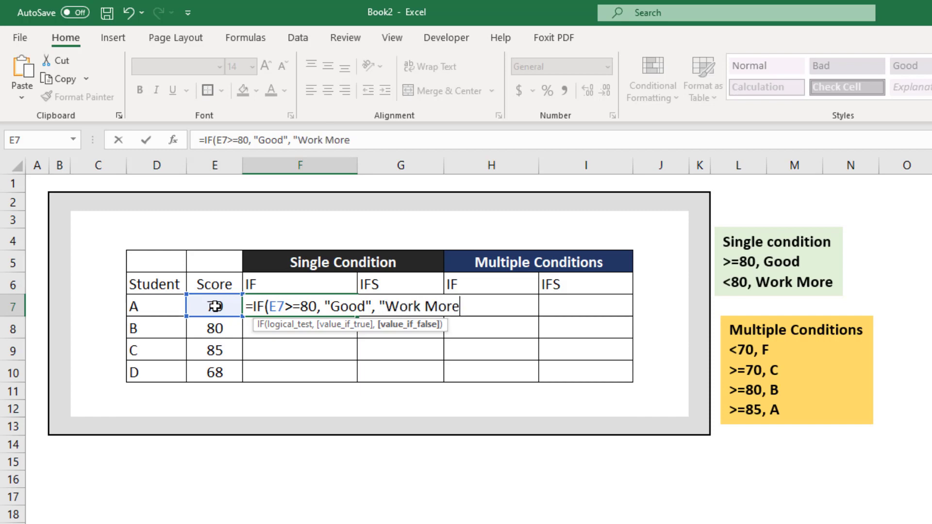
type("')")
Complete the IF formula in F7 with "Good" as the true value and "Work More" as the false value
key("Return")
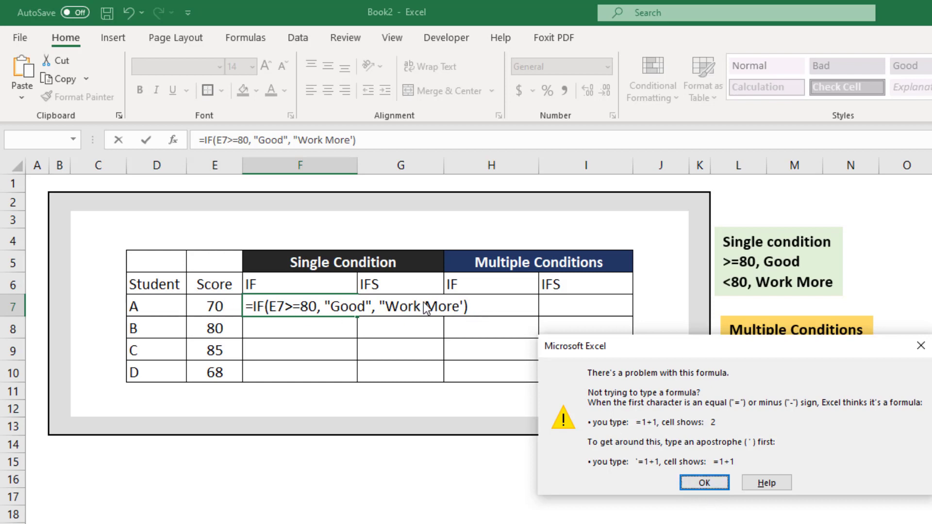
left_click(716, 485)
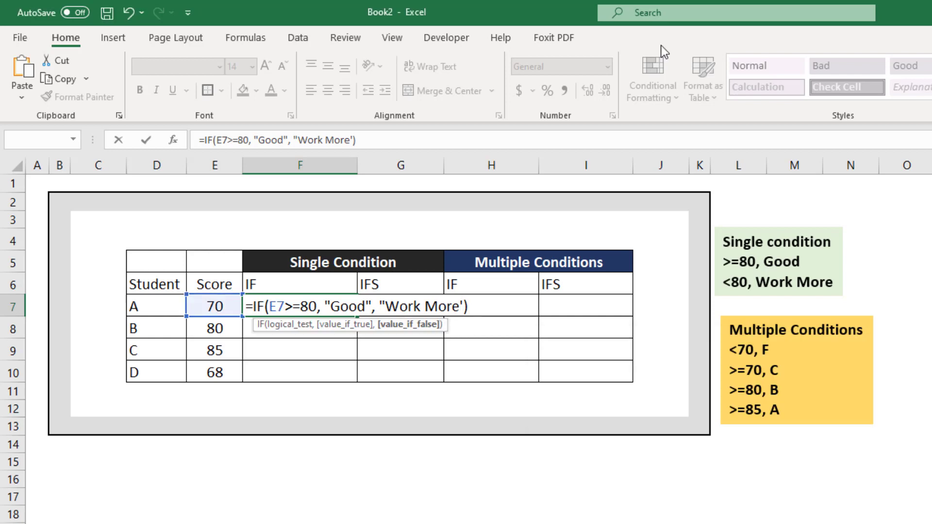
key("BackSpace")
type("\"")
key("Return")
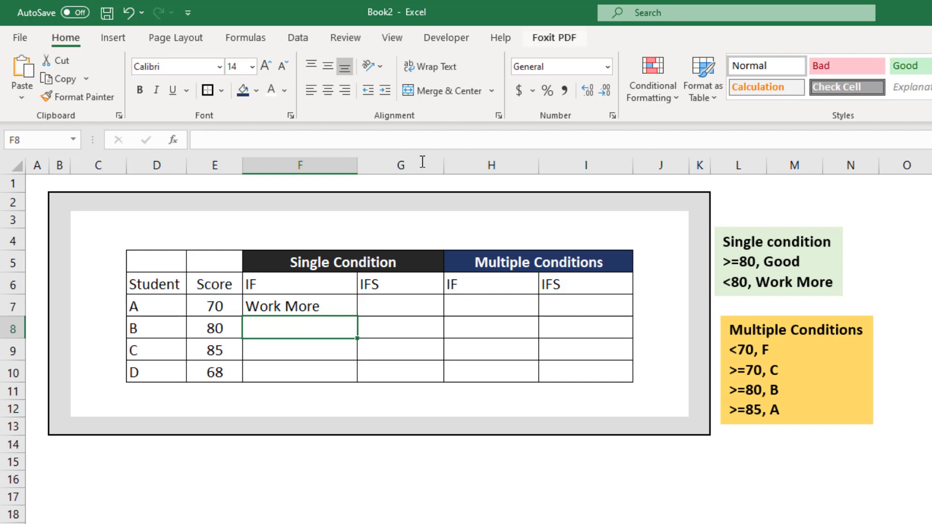
Fill the IF formula from F7 down to F10 for the remaining students and check the copied results
left_click(340, 305)
double_click(359, 317)
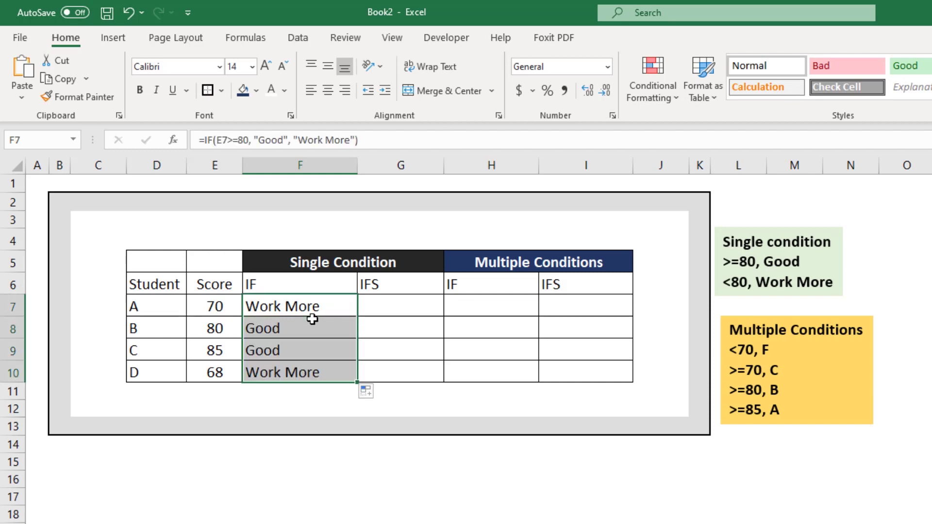
left_click(312, 329)
left_click(292, 309)
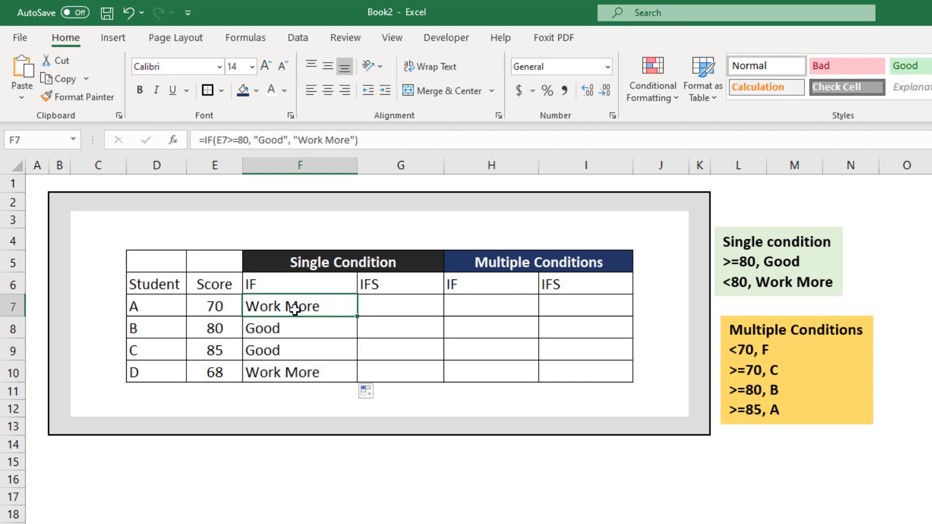
Begin an IFS formula in G7 that returns "Good" for the test E7>=80
left_click(397, 305)
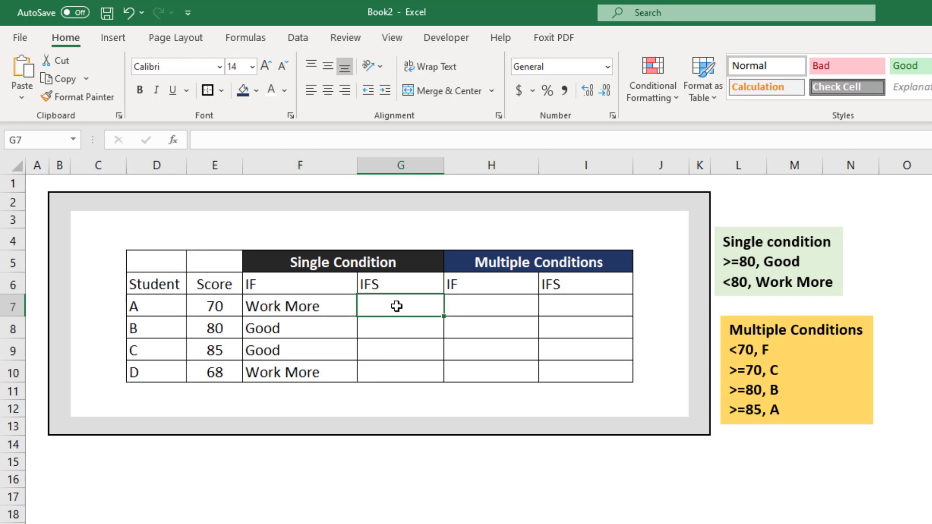
type("=")
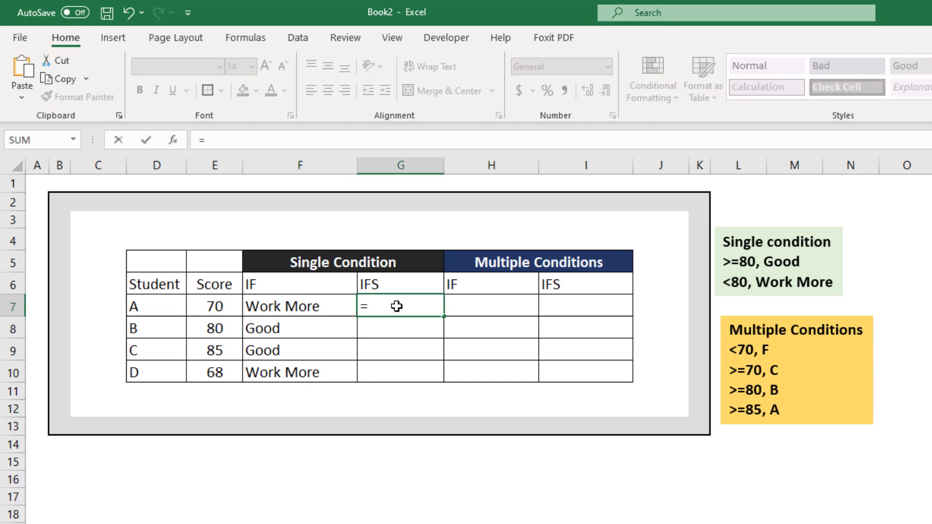
type("IRFS")
key("BackSpace")
key("BackSpace")
key("BackSpace")
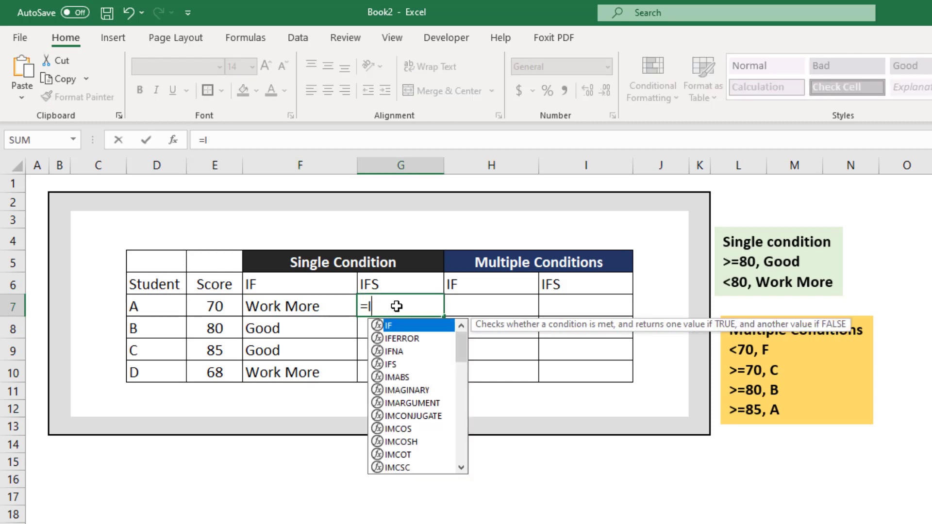
type("FS(")
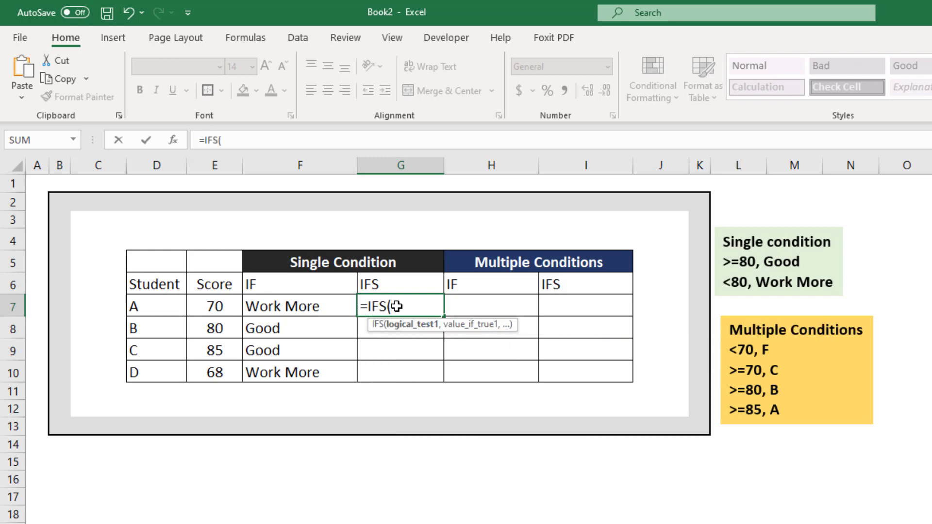
left_click(208, 306)
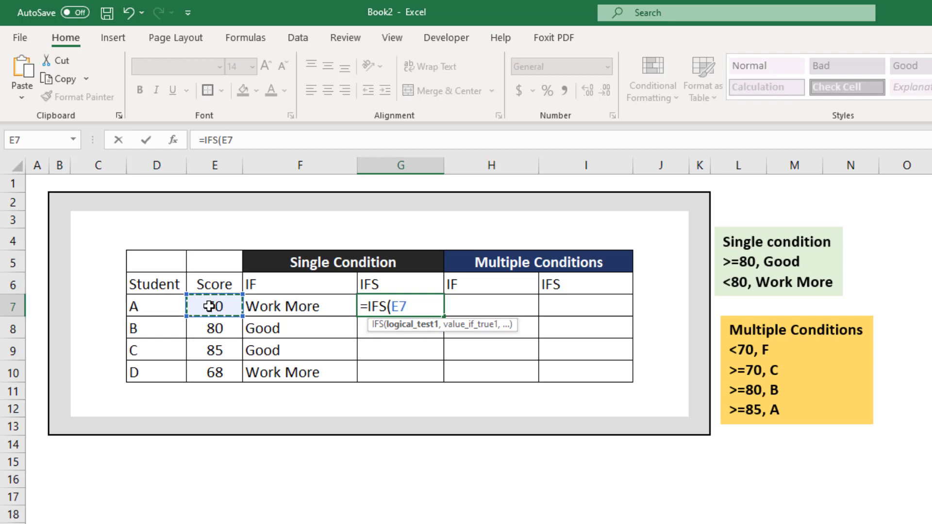
type(">=80,")
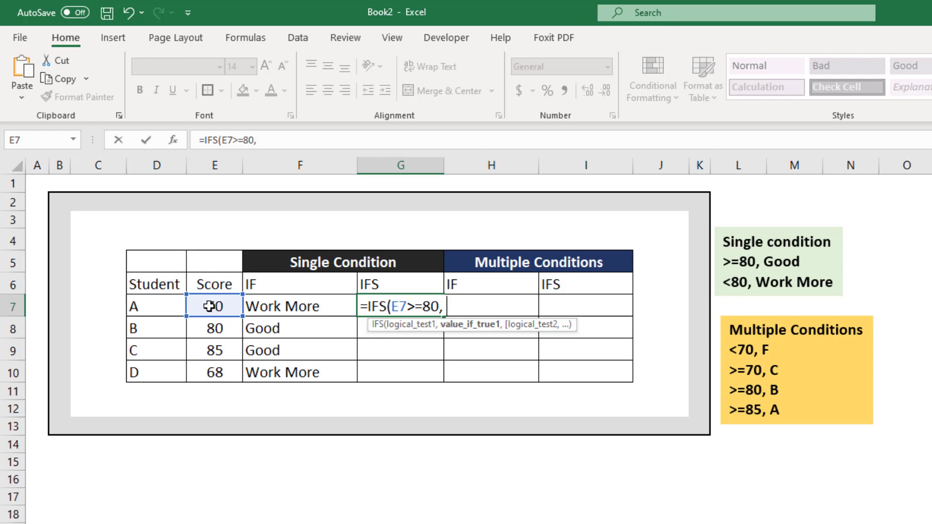
type(" \"Good")
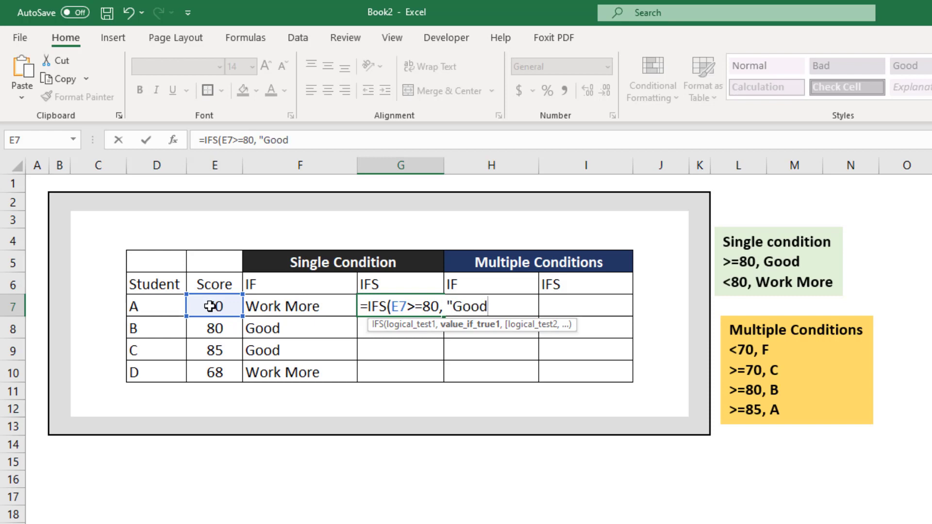
type("\",")
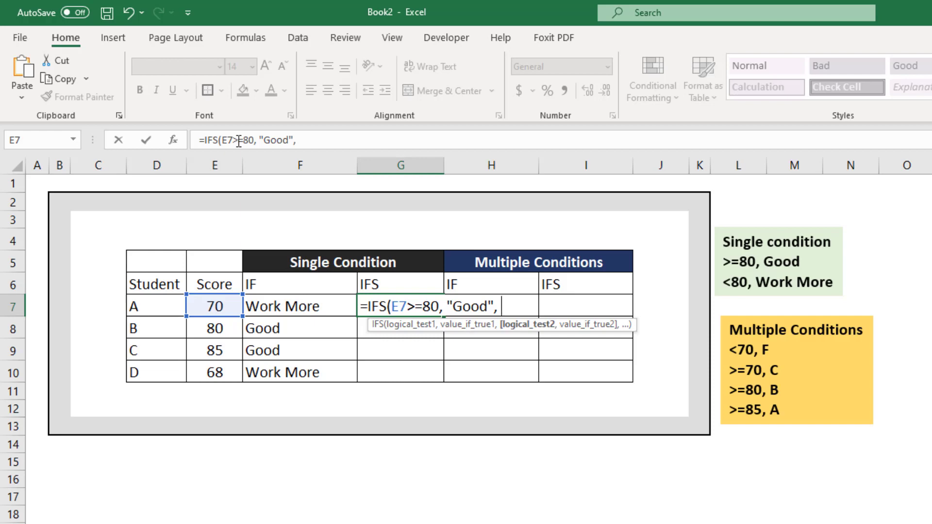
Complete the IFS formula in G7 with "True" as the second logical test and "Work More" as its value
left_click(304, 140)
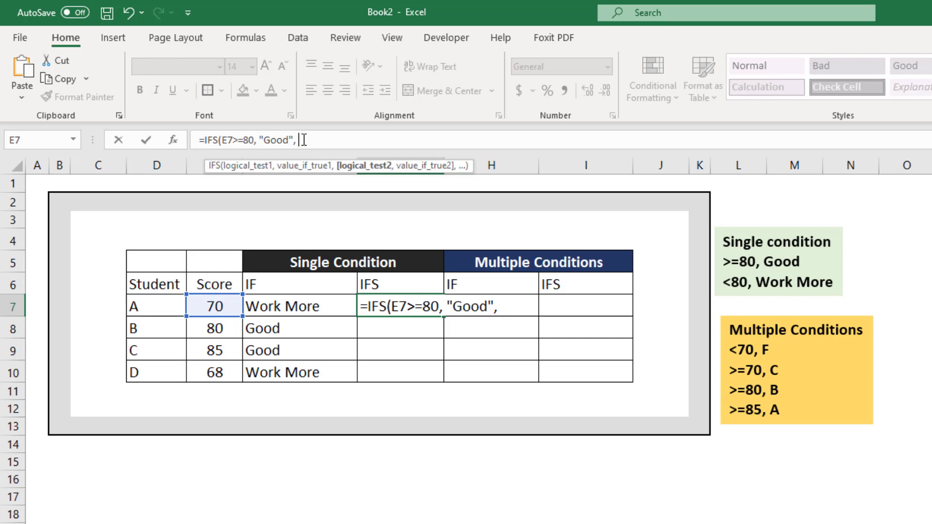
type("\"True")
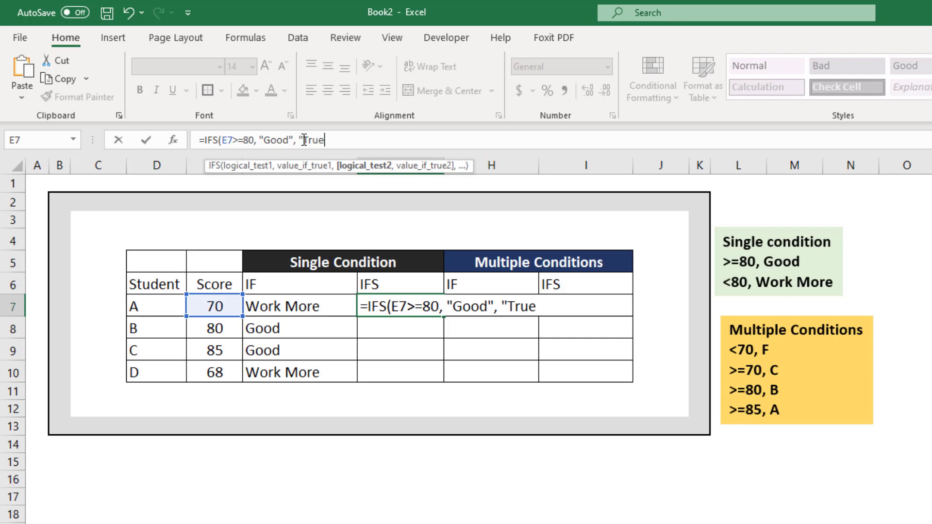
type("\", ")
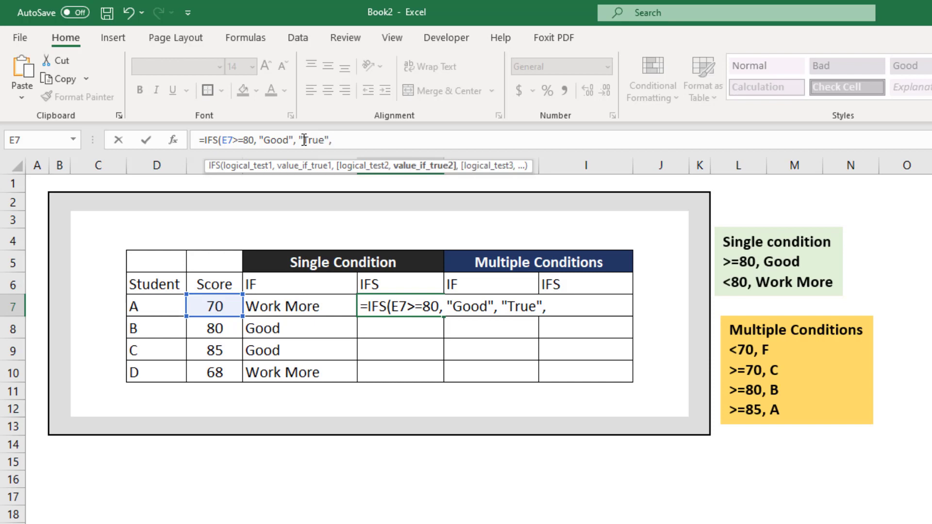
type("\"More")
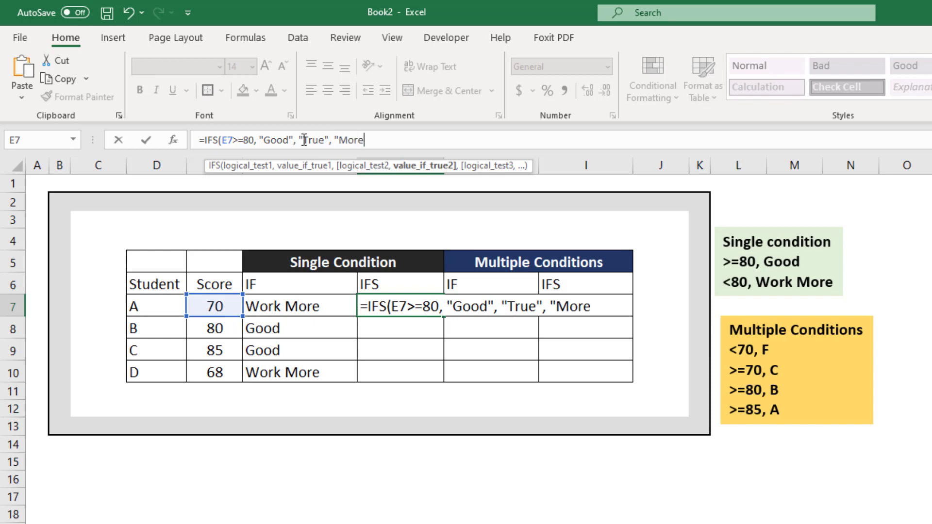
key("BackSpace")
key("BackSpace")
key("BackSpace")
key("BackSpace")
type("Work More\"")
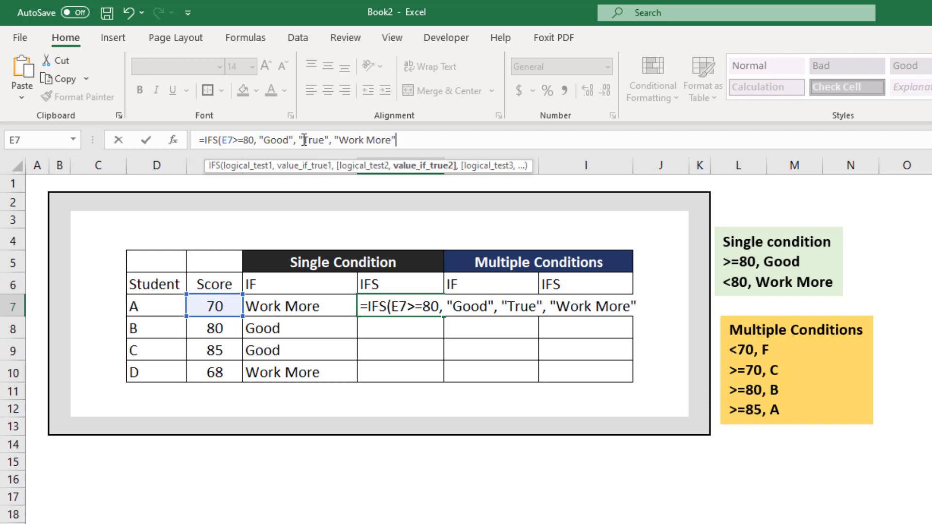
type(")")
key("Return")
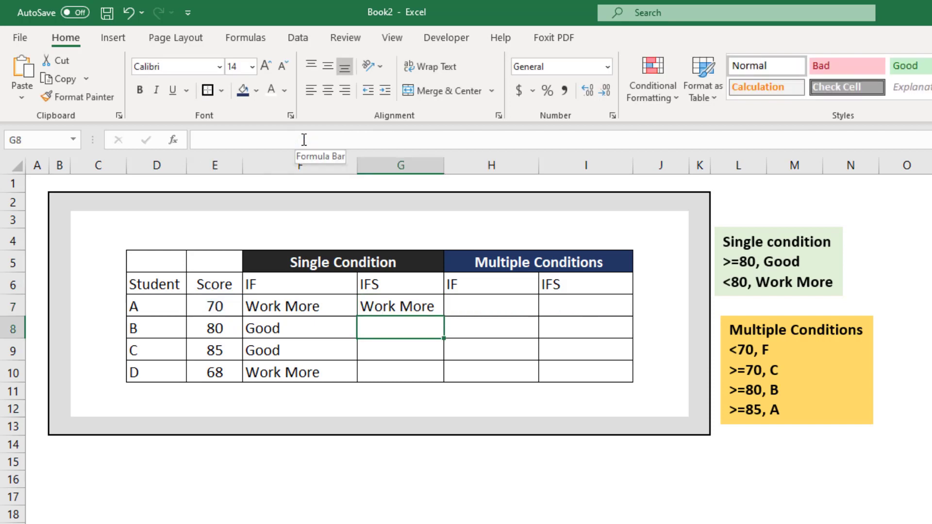
Fill the IFS formula from G7 down to G10 and check the copied formulas
left_click(408, 308)
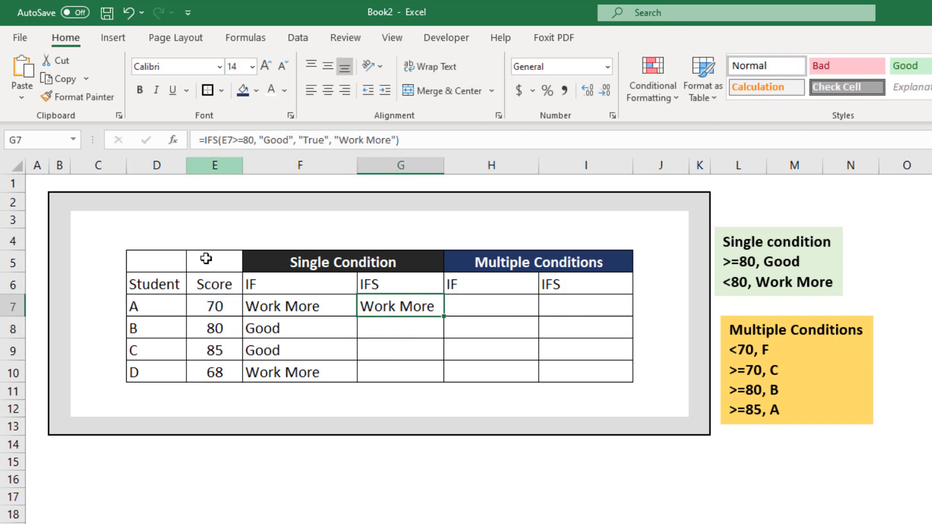
double_click(443, 319)
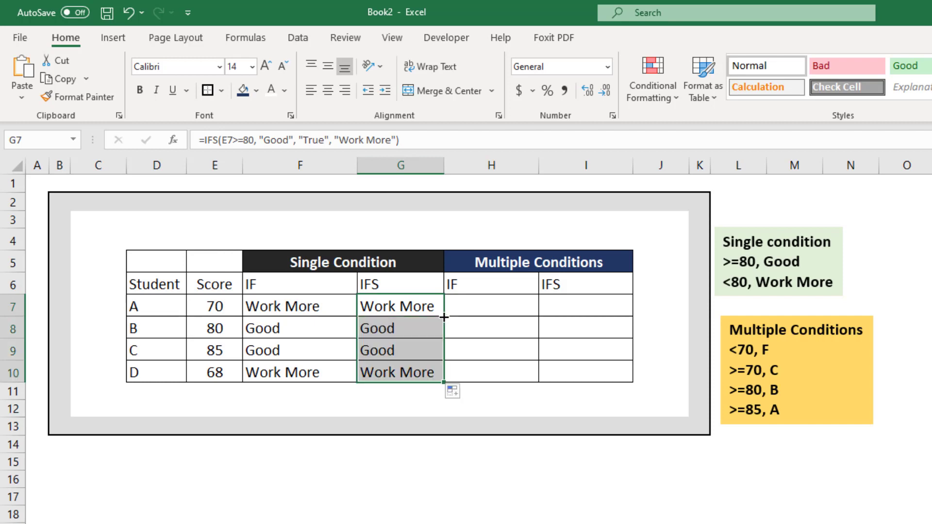
left_click(411, 351)
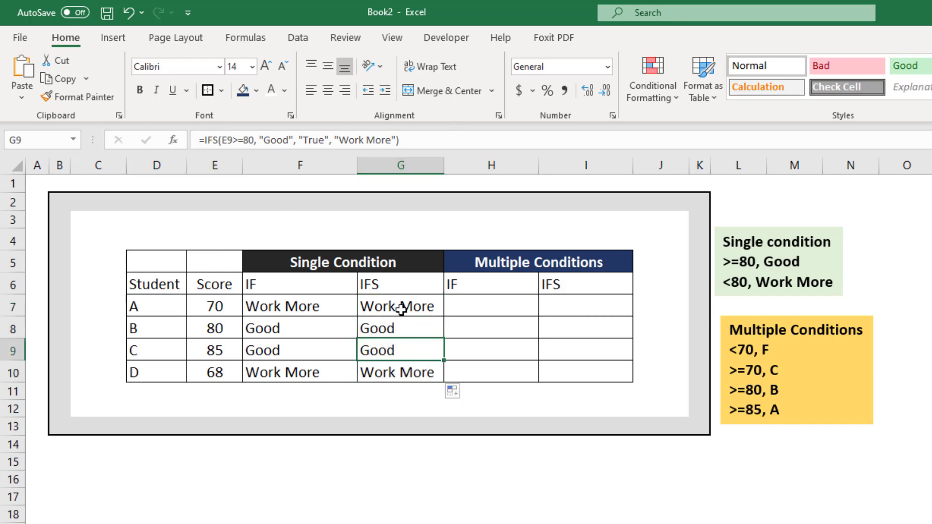
left_click(402, 311)
Start an IF formula in H7 that returns "A" for the test E7>=85
left_click(497, 313)
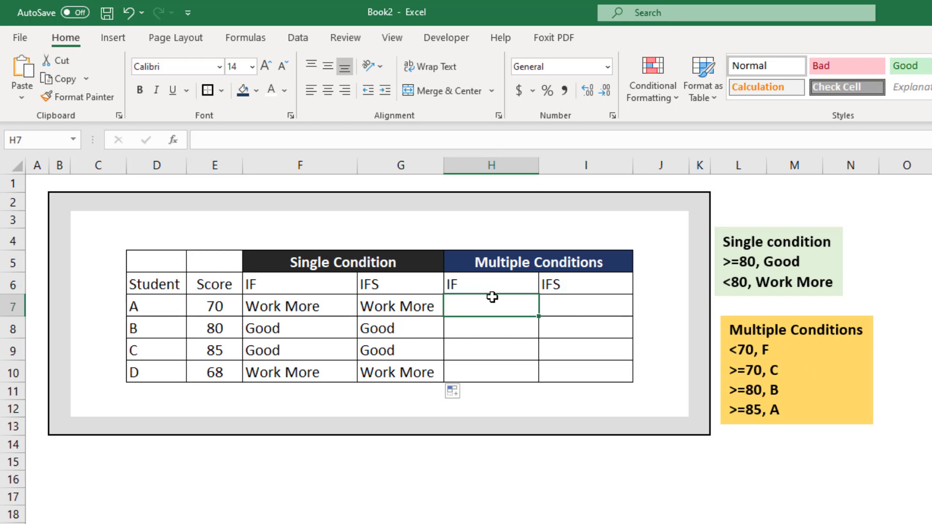
type("=IF(")
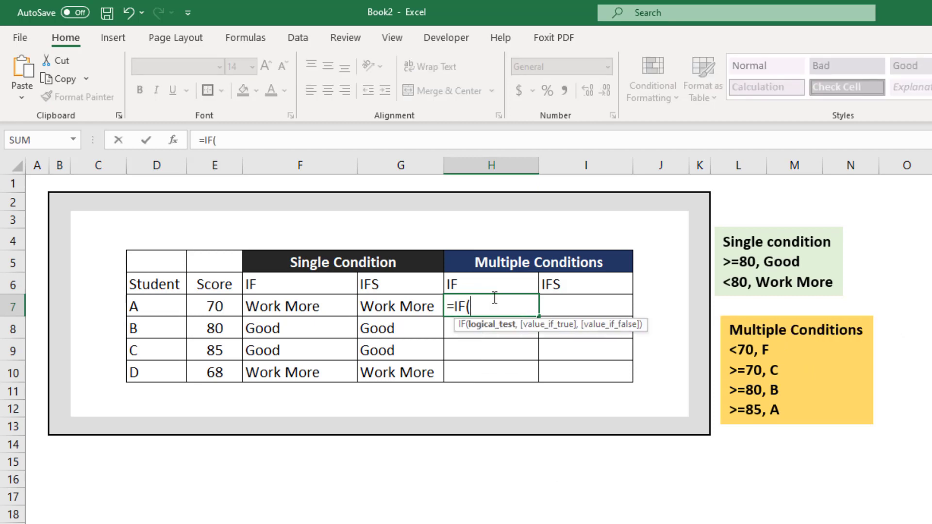
left_click(213, 310)
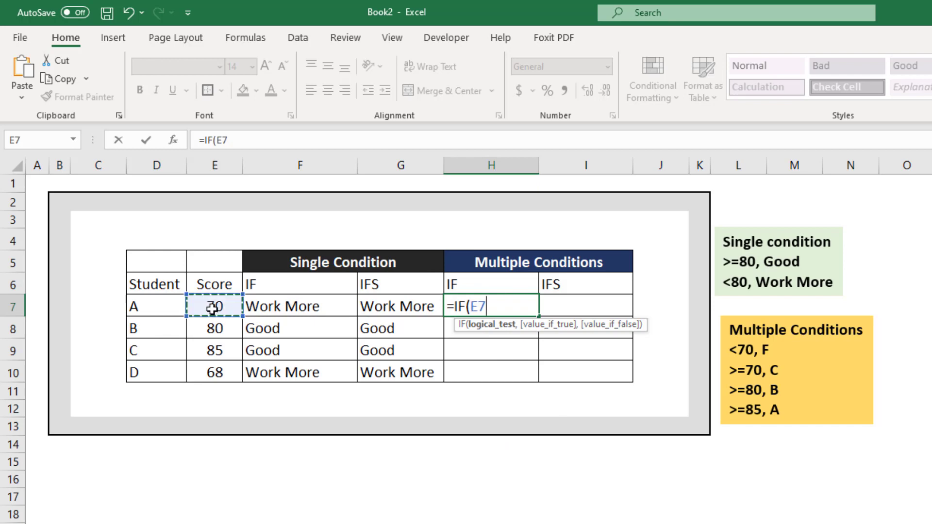
type(">=85,")
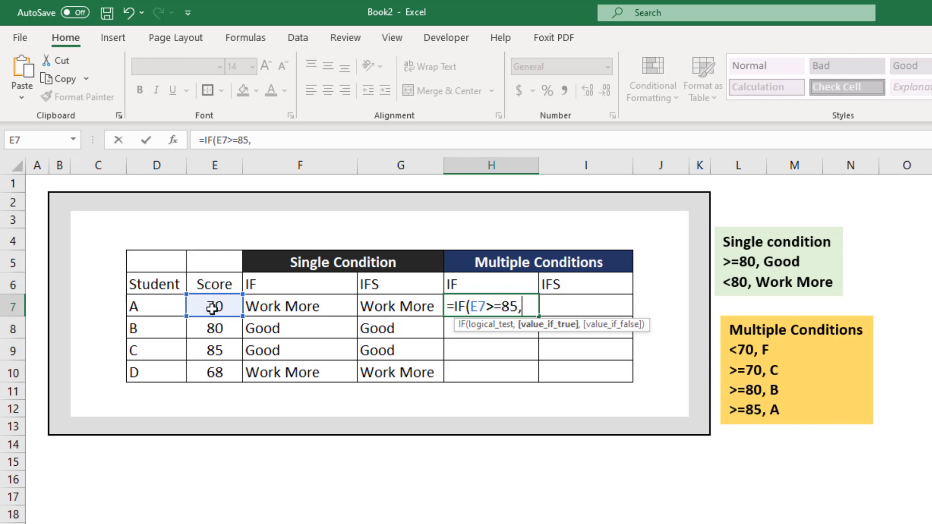
type(" \"A\", IF(")
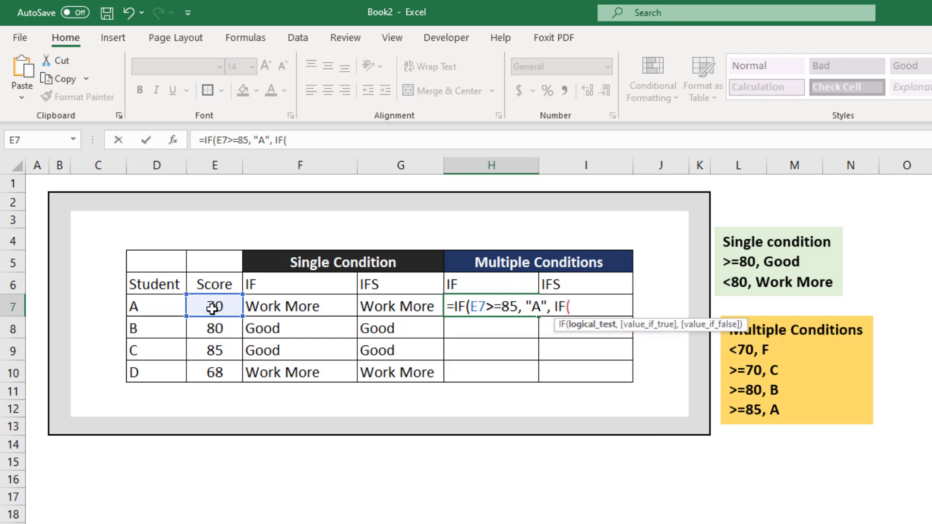
type("E7")
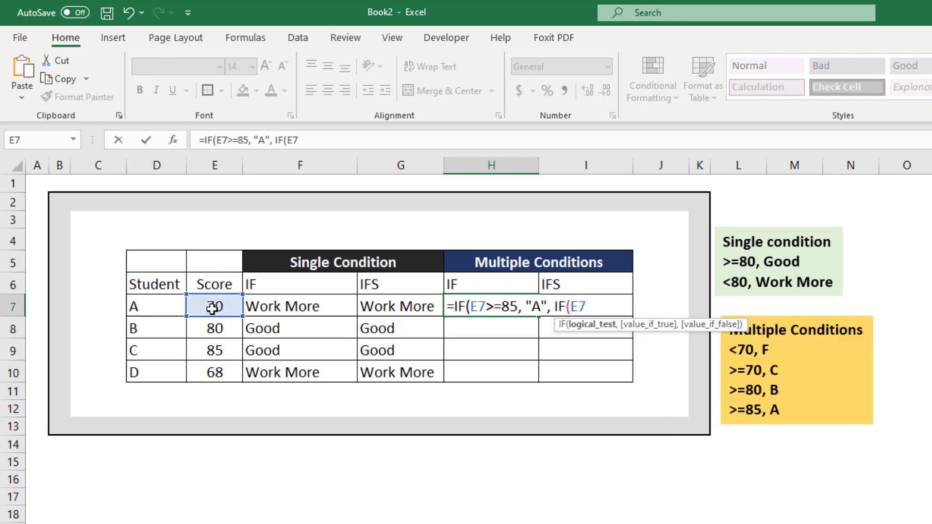
type(">=80, \"V")
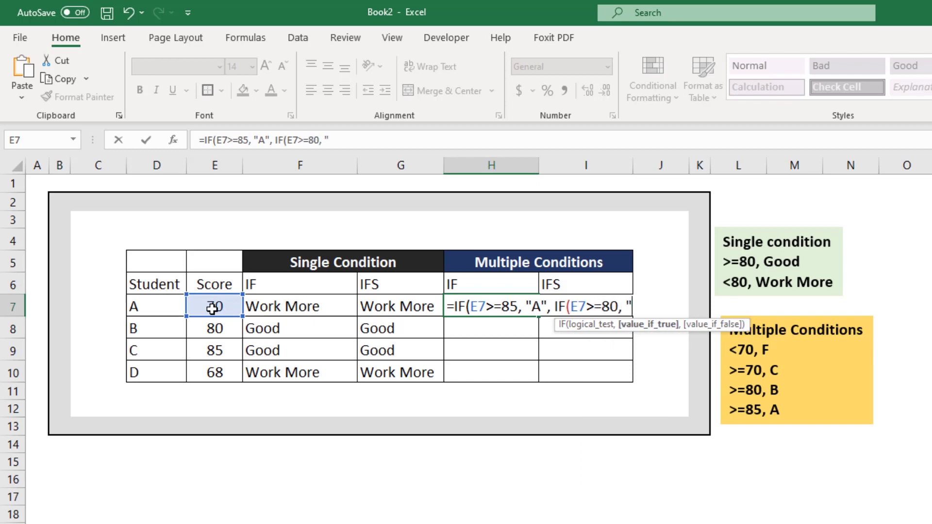
Nest a second IF as the false value in H7, returning "B" for the test E7>=80
key("BackSpace")
type("N")
key("BackSpace")
type("B\", ")
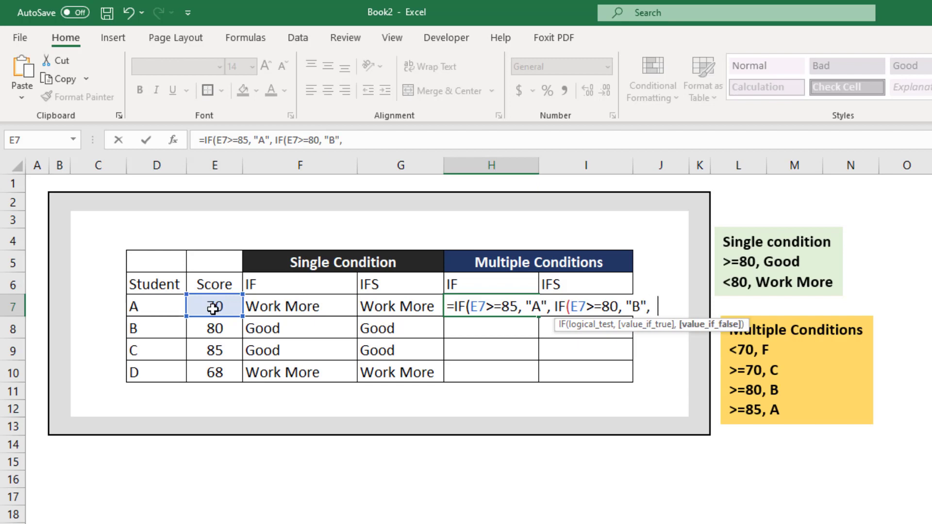
type("IF(E7")
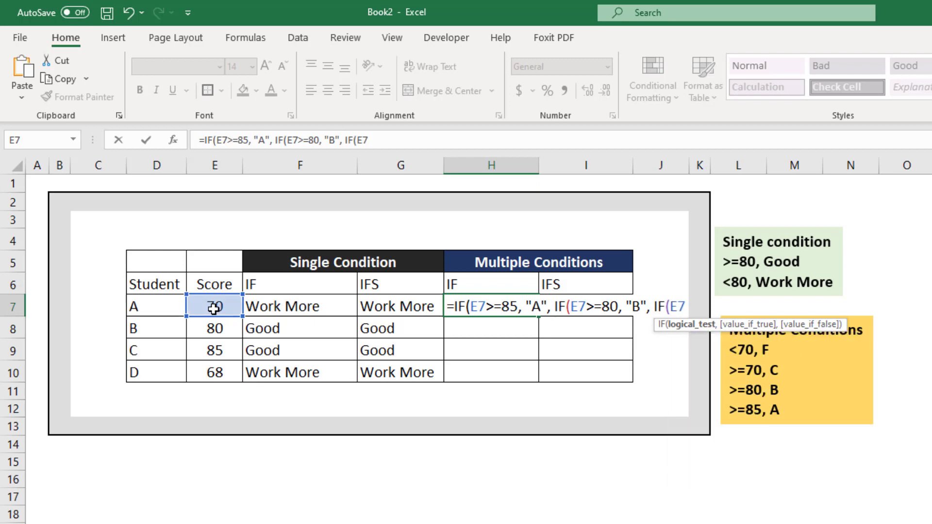
Nest a third IF in H7 returning "C" for E7>=70 and "Fail" otherwise, and complete the formula
left_click(401, 140)
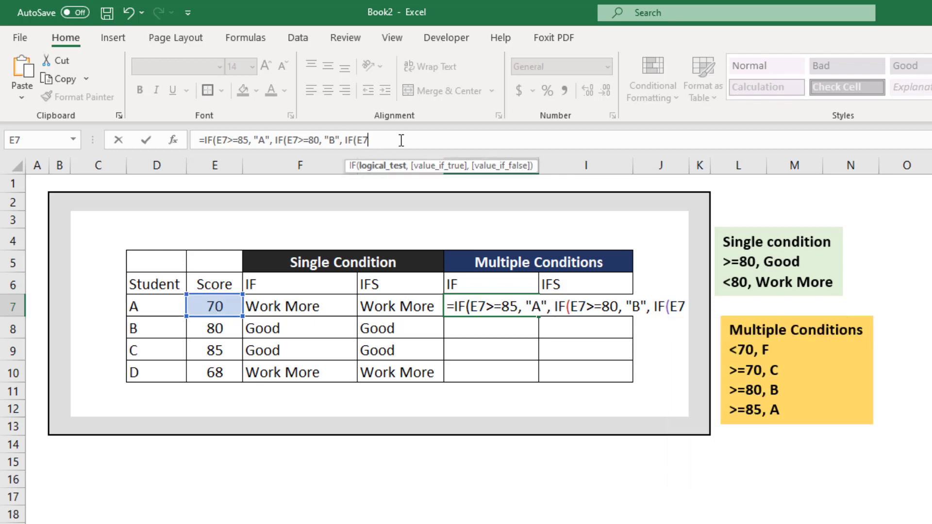
type(">=")
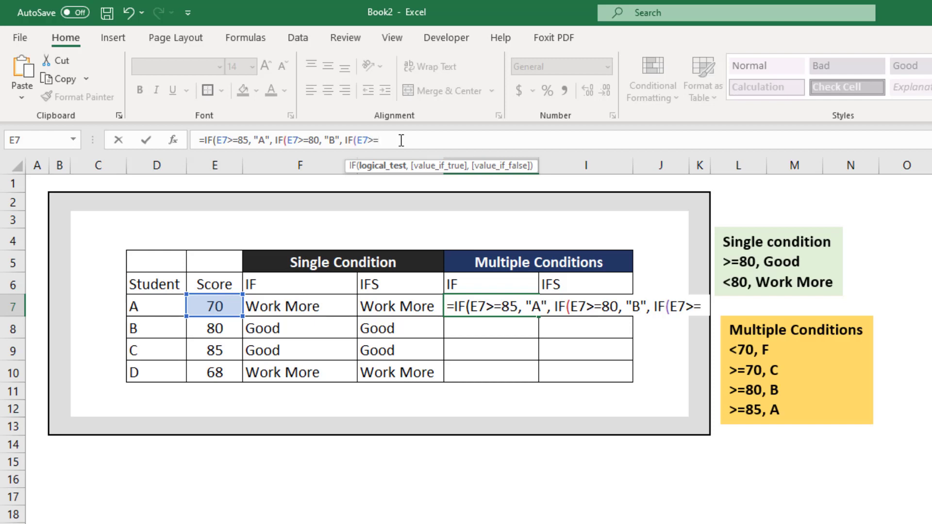
type("70, ")
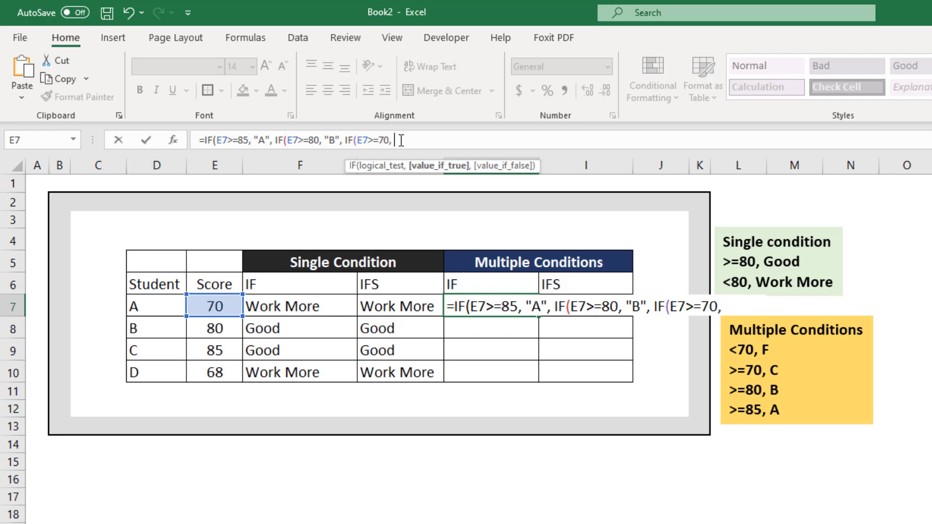
type("\"C\", \"Fail\"")
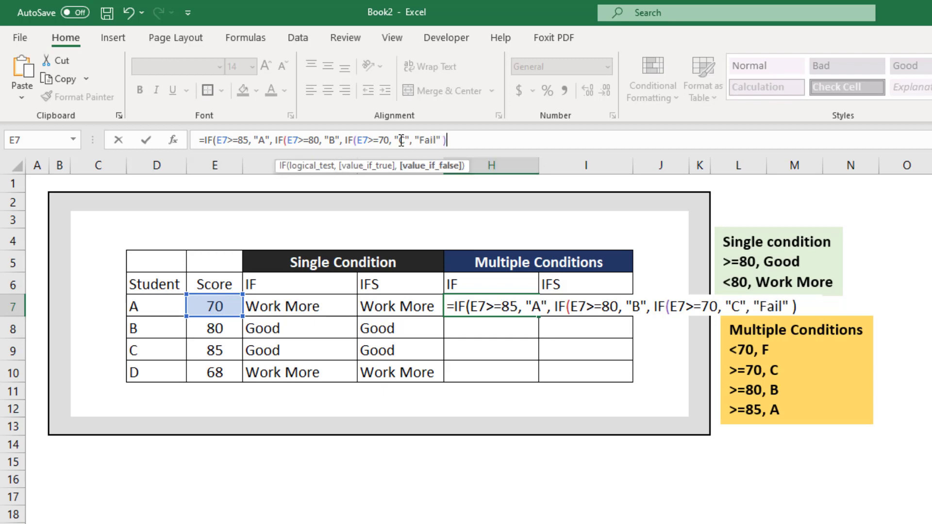
type(")")
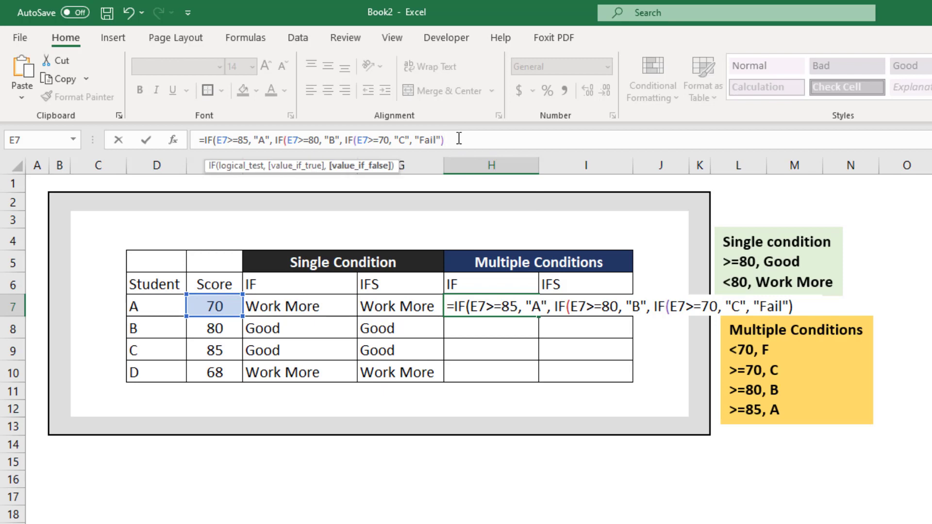
type("))")
key("Return")
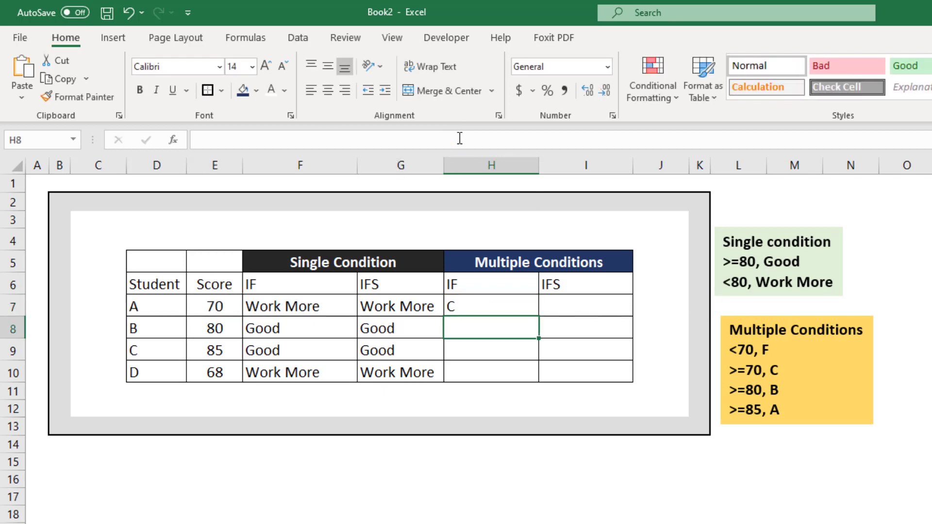
Fill the nested IF formula from H7 down to H10 and check the copied formula in H9
left_click(488, 293)
left_click(487, 298)
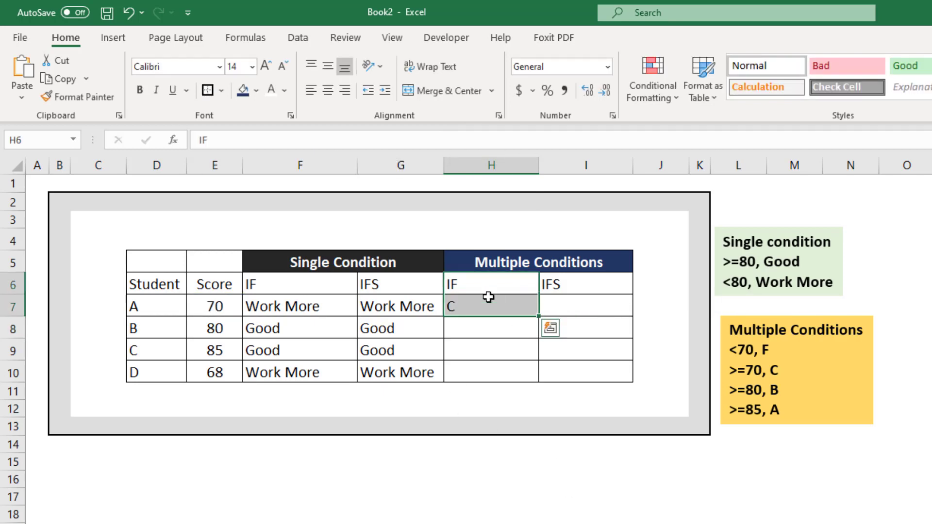
double_click(539, 316)
left_click(481, 347)
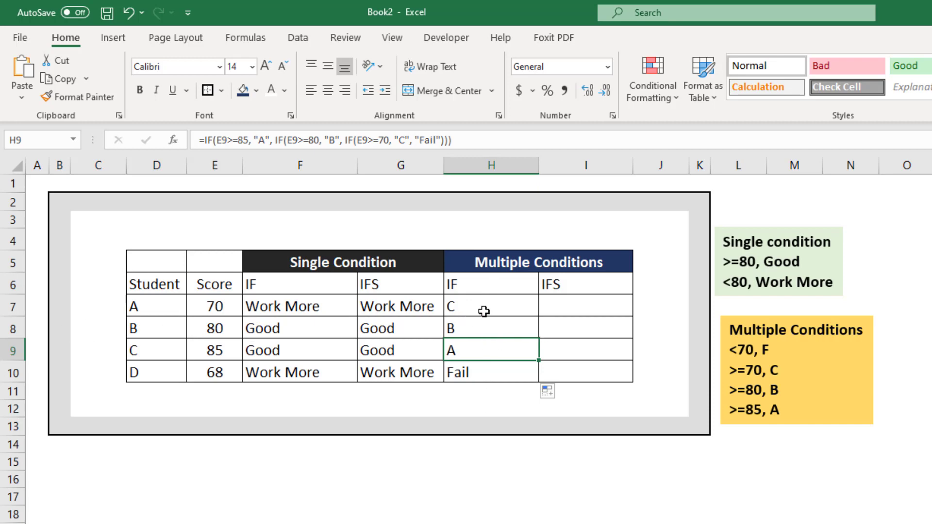
Start an IFS formula in I7 whose first condition E7>=85 returns "A"
left_click(588, 306)
type("=")
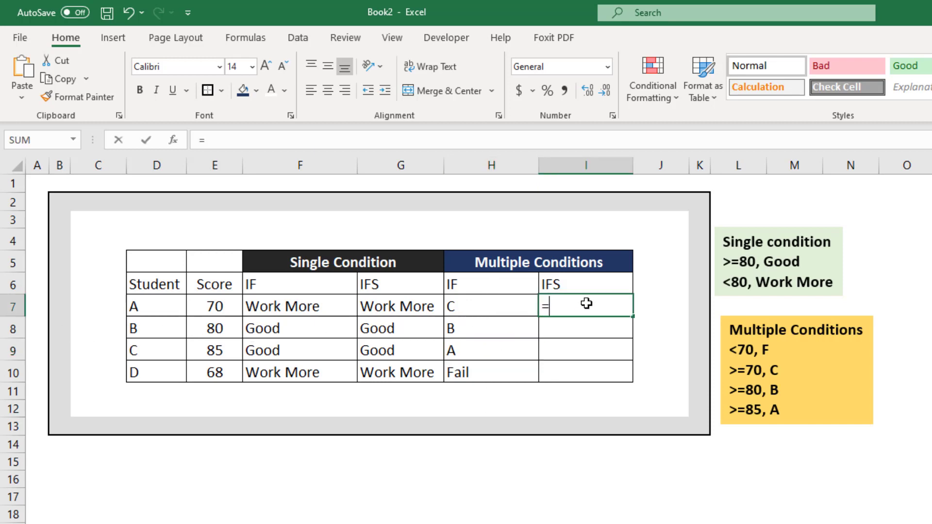
type("IFS(")
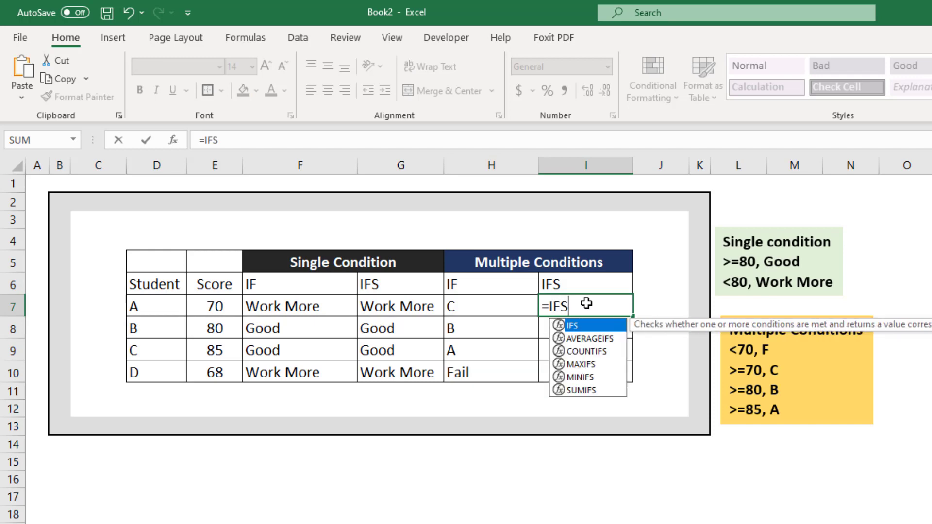
left_click(275, 137)
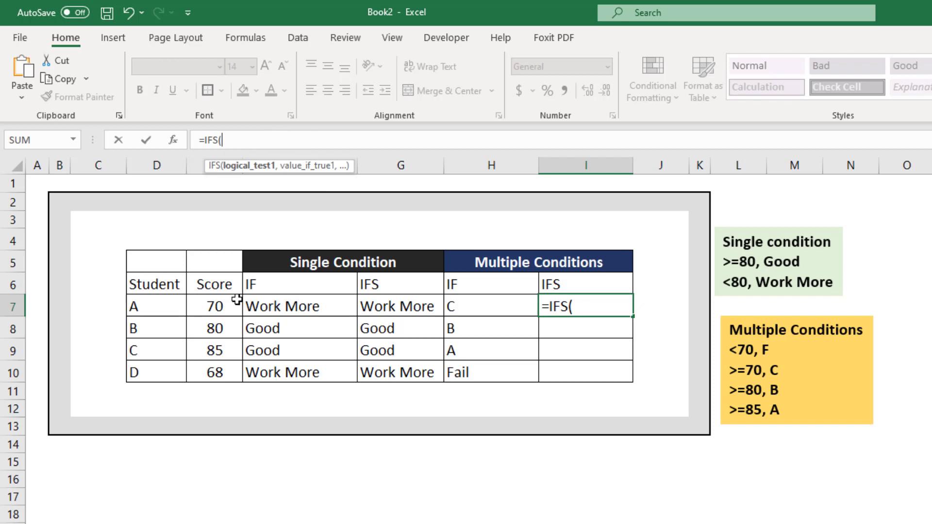
left_click(208, 311)
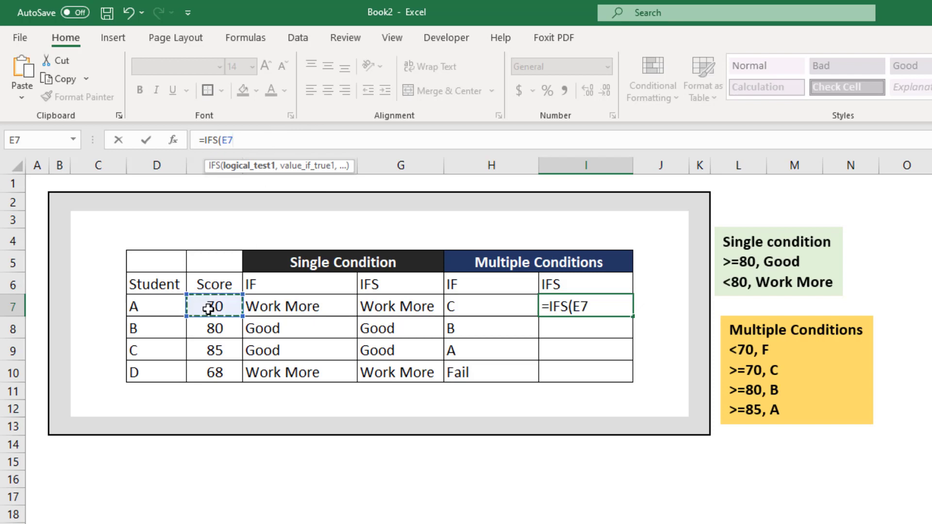
type(">=")
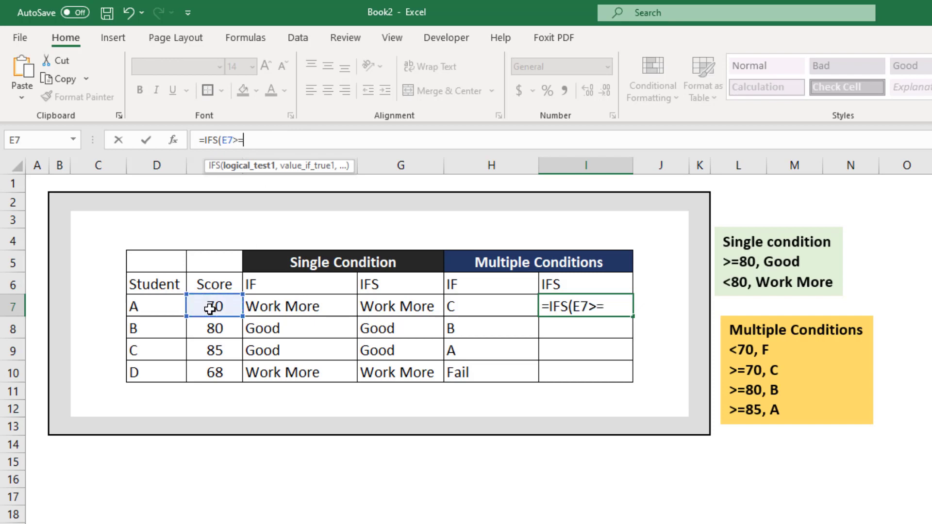
type("85, ")
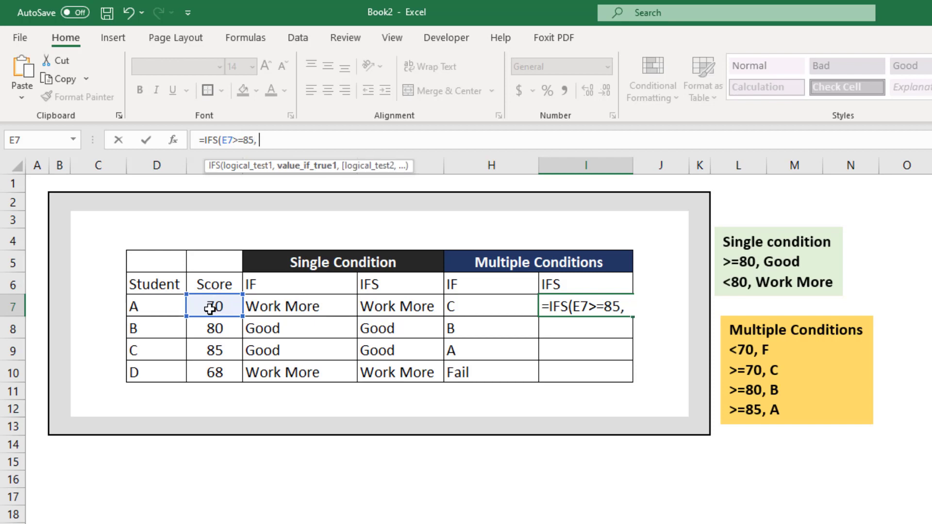
type("\"A\",")
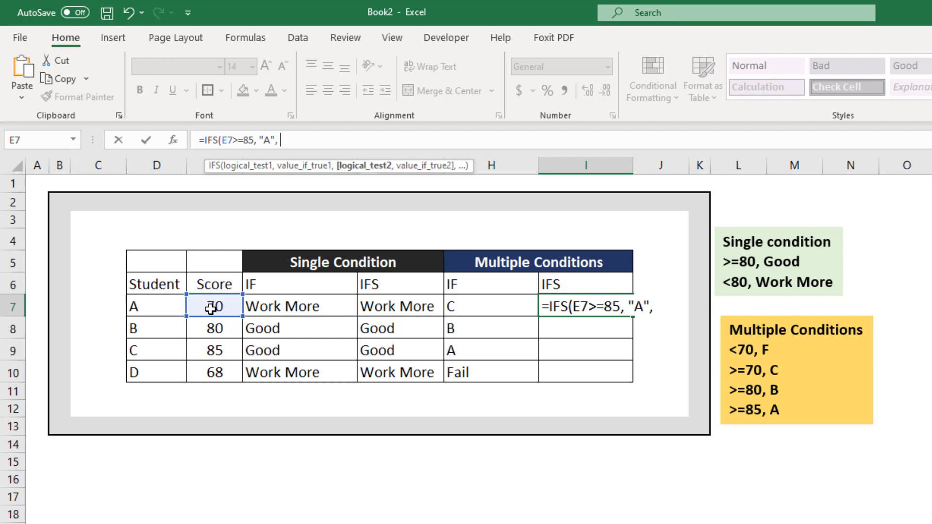
Add a second condition to the IFS formula in I7, returning "B" for E7>=80
type("E")
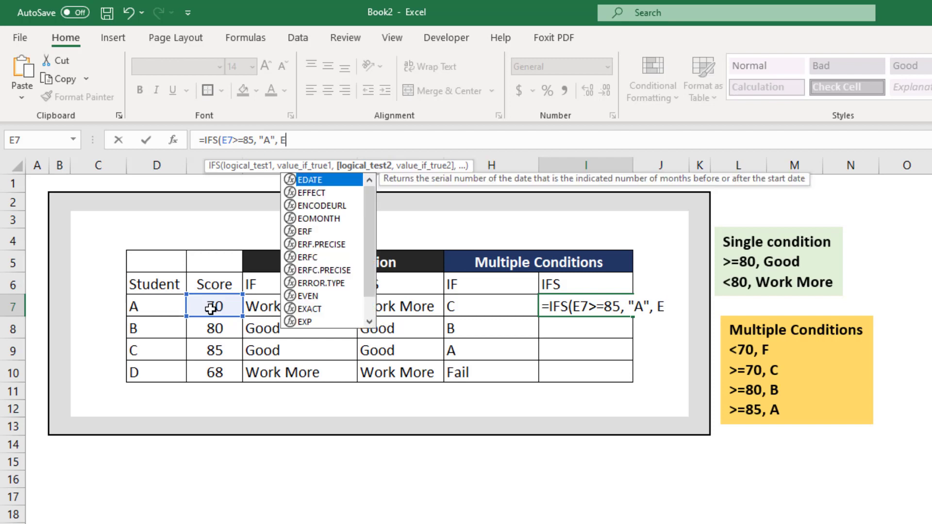
type("7>")
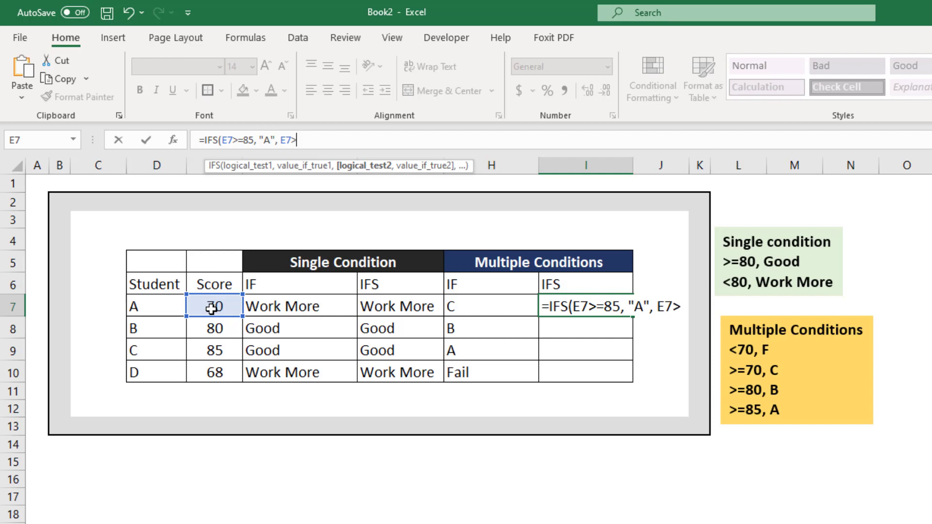
type("=80, ")
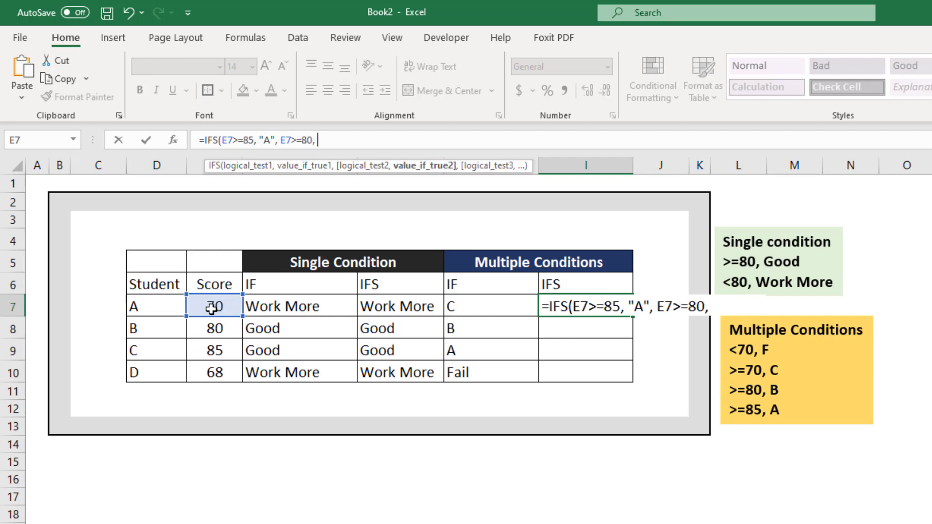
type("\"B\", ")
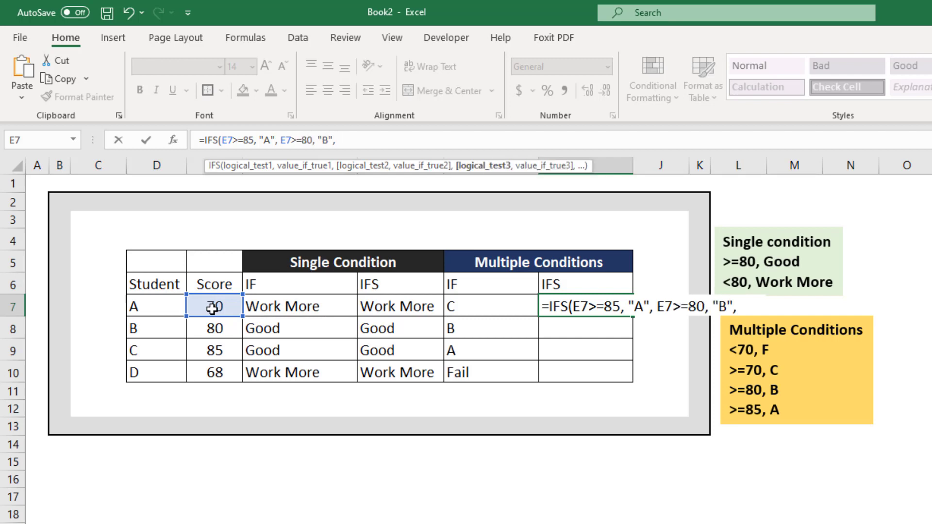
type("E7>")
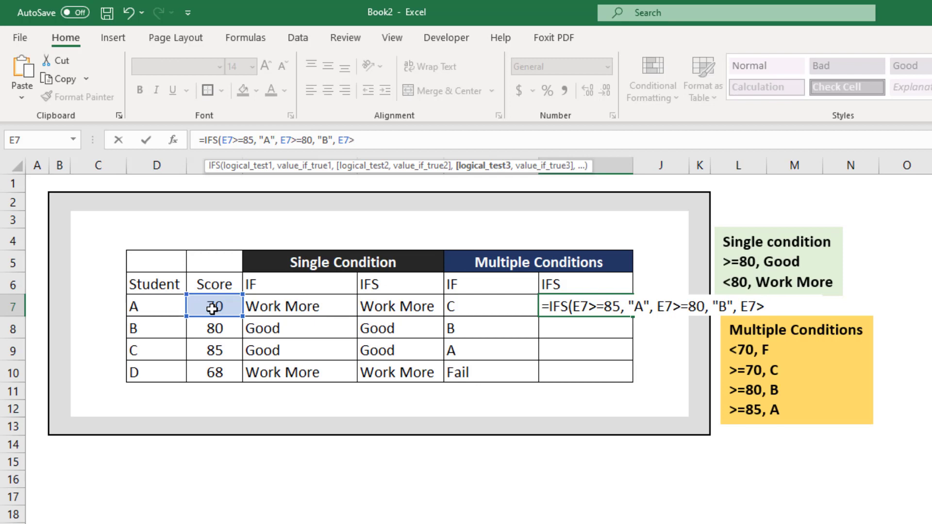
type("=70< \"C\"")
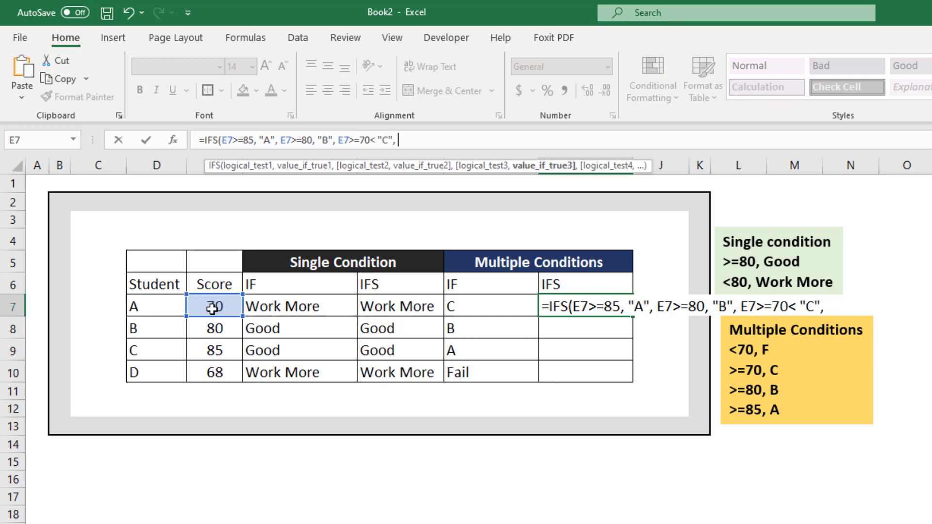
type(", \"True\", ")
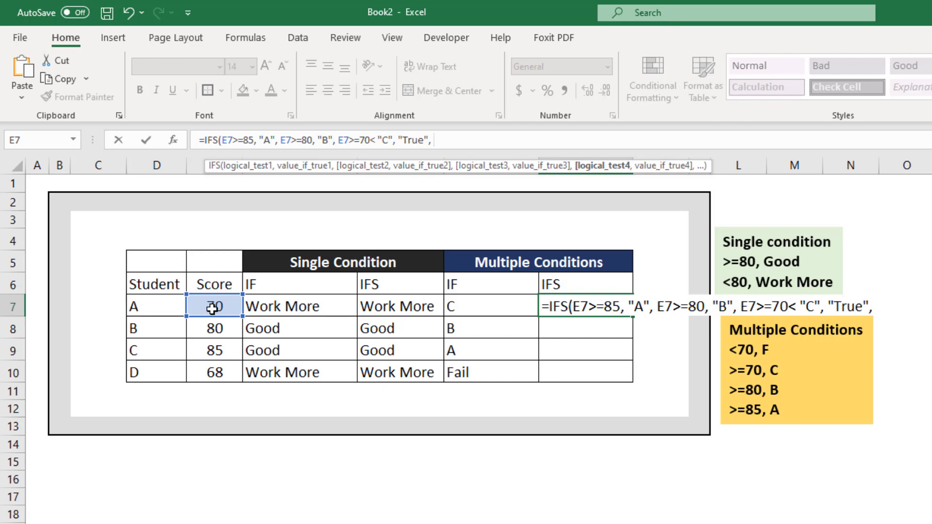
type("\"Fail\")")
Add the final "True", "Fail" pair to the IFS formula in I7, close the parenthesis and enter it
key("Return")
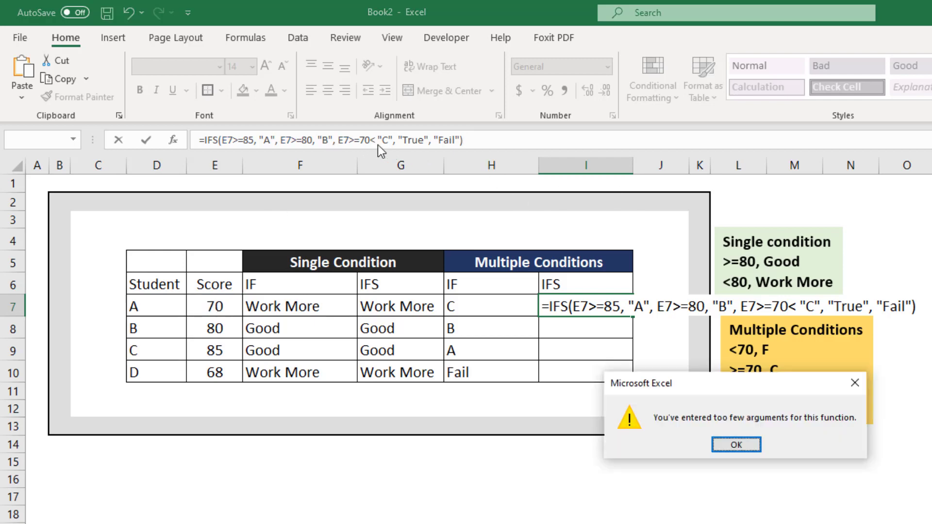
Dismiss the error message, replace the stray "<" after E7>=70 in the I7 formula with a comma, and enter it
left_click(736, 448)
left_click(438, 140)
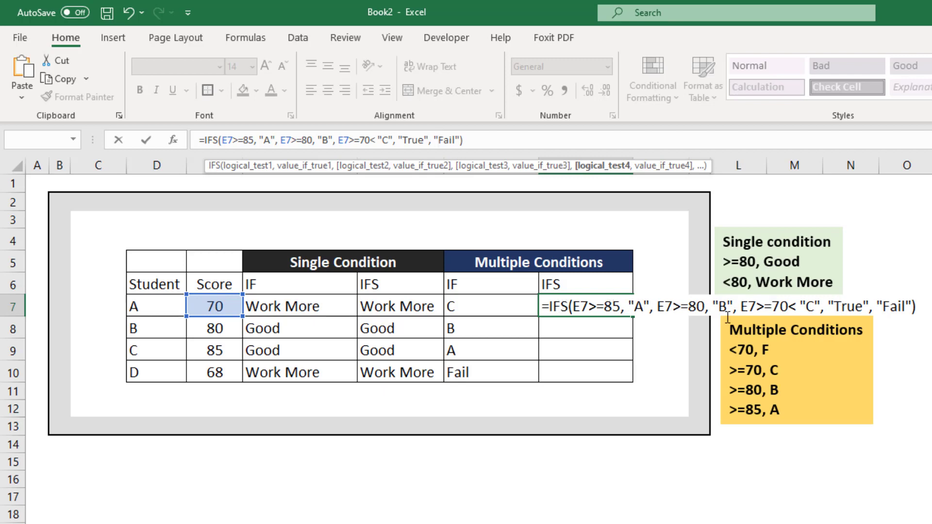
left_click(796, 306)
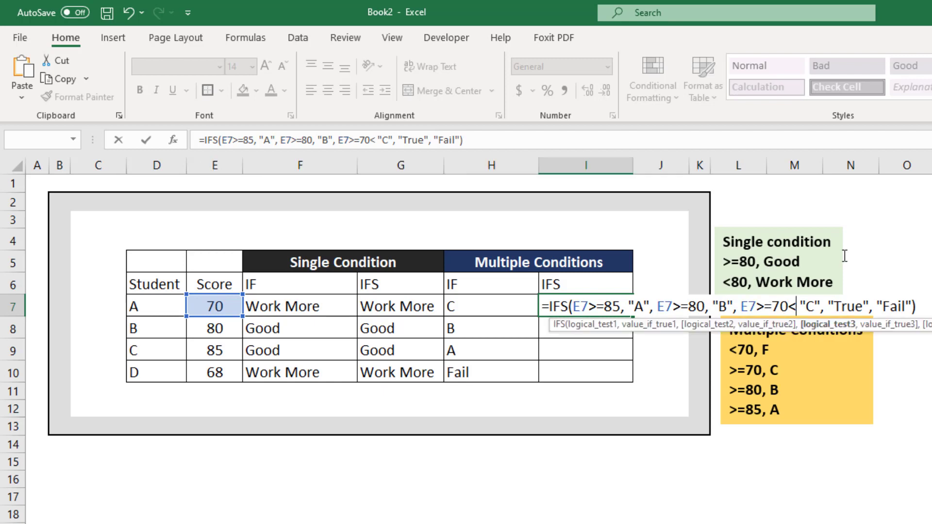
key("BackSpace")
type(",")
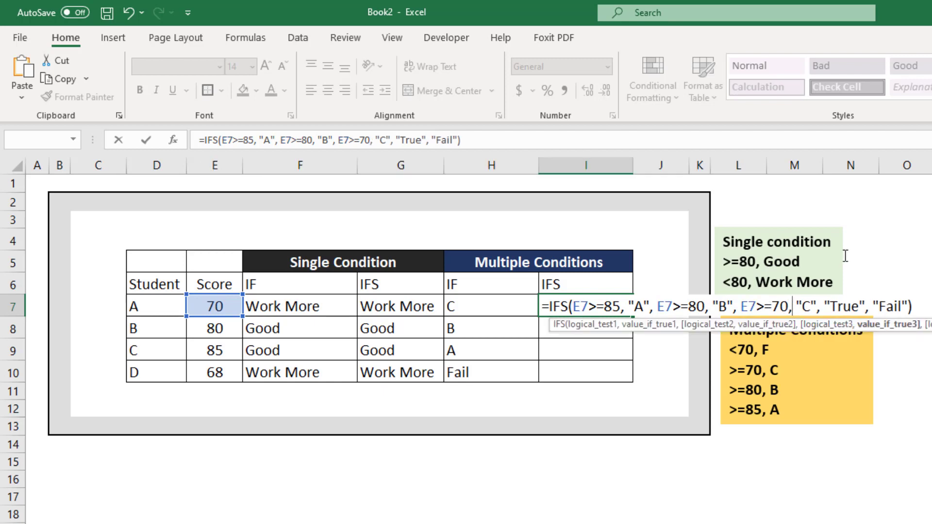
key("Return")
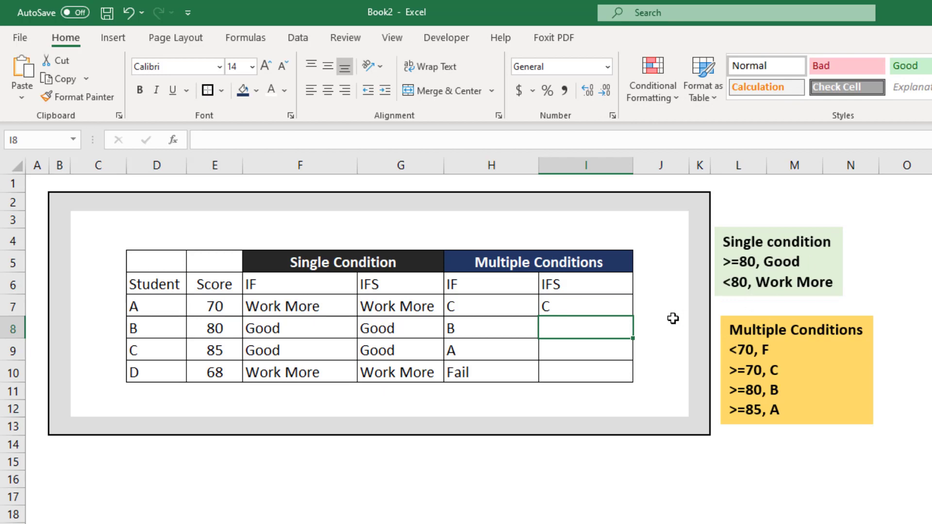
Fill the IFS formula from I7 down to I10 for the remaining students
left_click(607, 309)
double_click(636, 317)
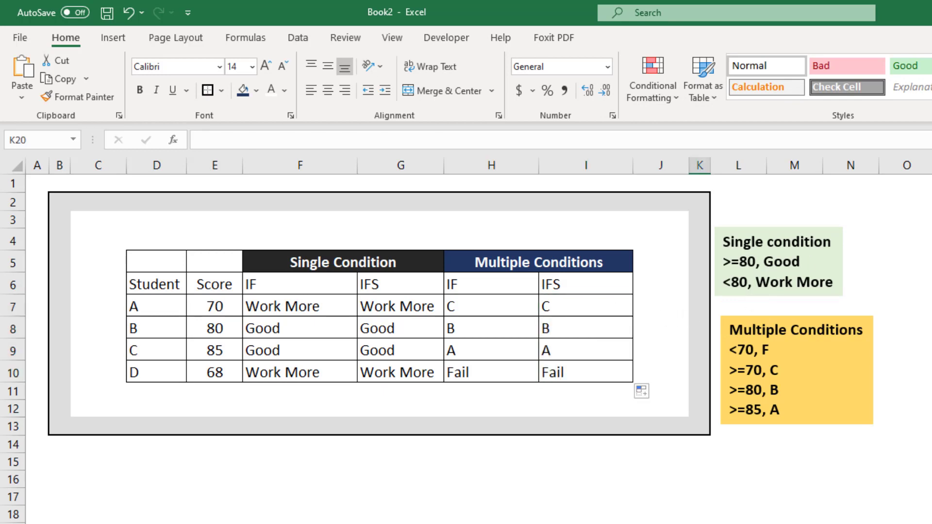